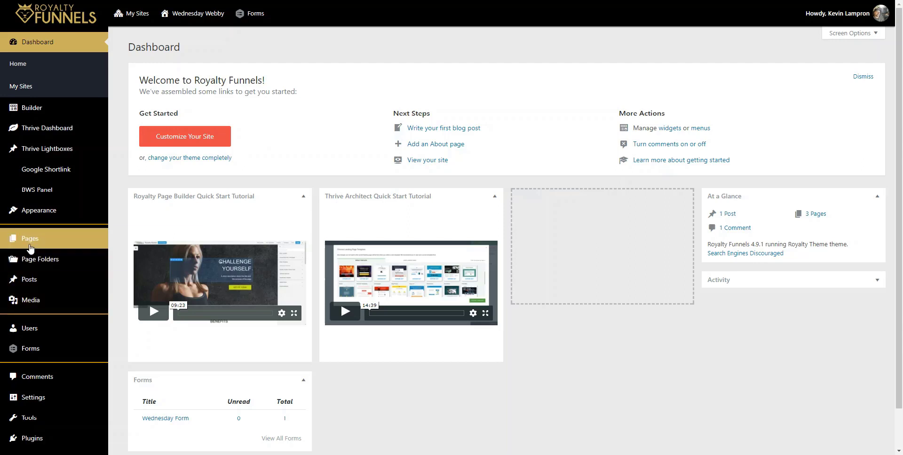
- Create and publish a new page titled DEMO PAGE 1, and open it in the Thrive Architect editor
mouse_move(30, 247)
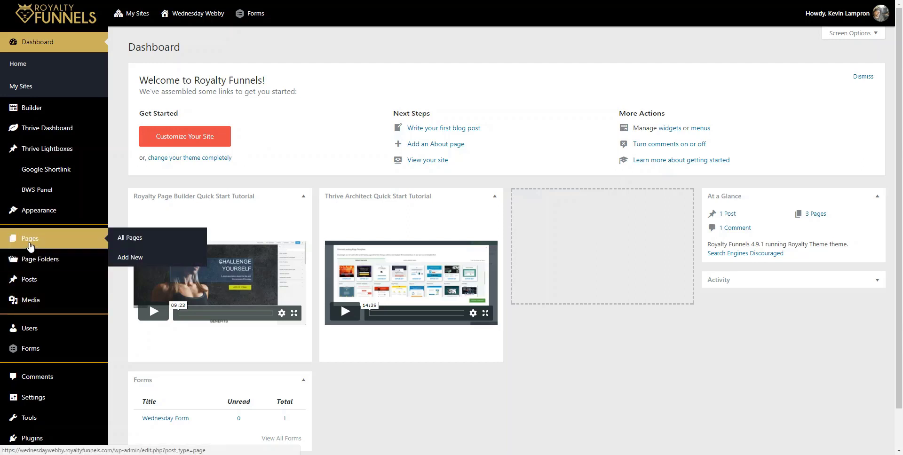
click(131, 257)
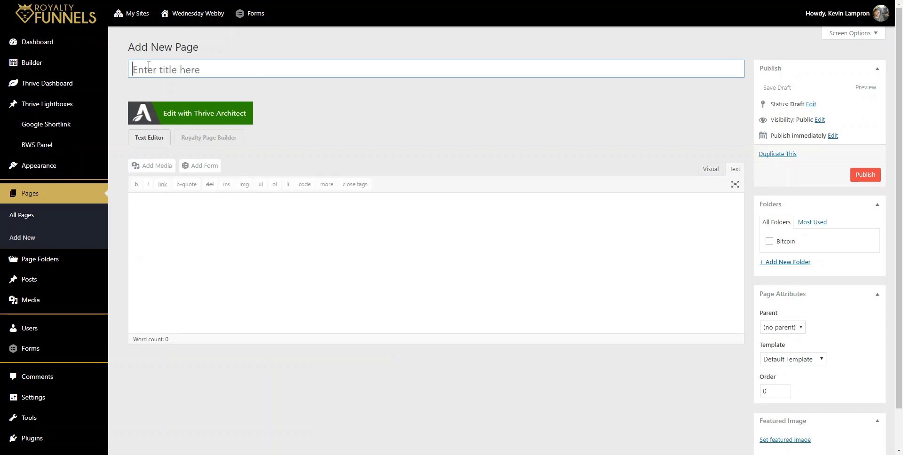
text(DEMO)
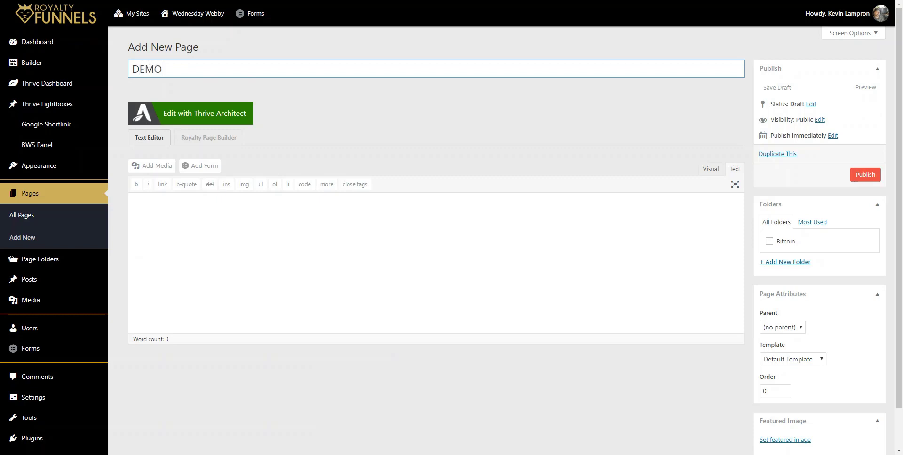
text( 1PAGE 1)
click(860, 176)
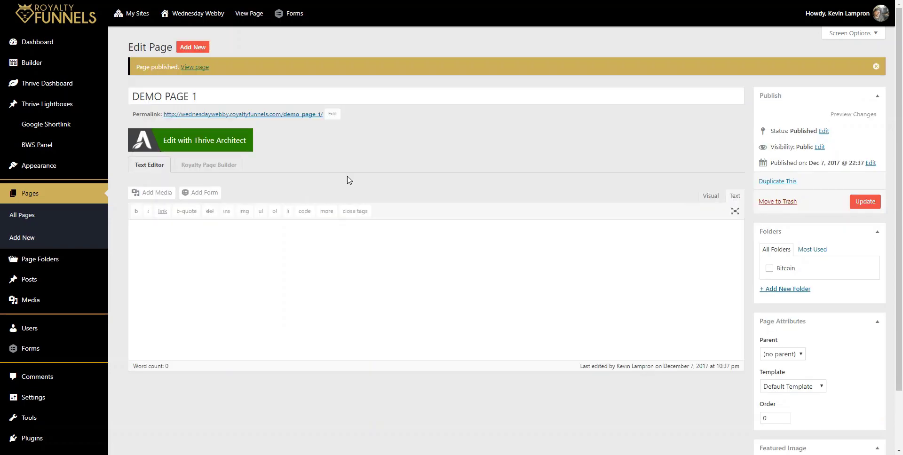
click(234, 143)
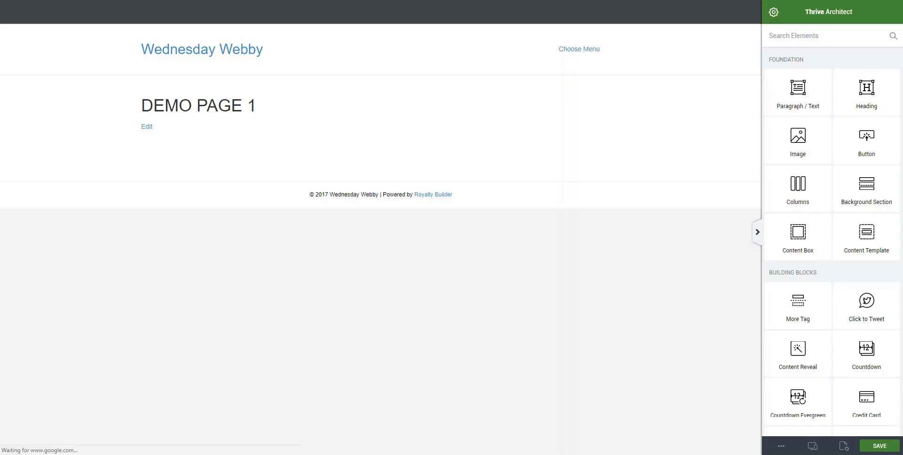
- Switch the editor panel to the opposite side of the page and return it to its original side
click(774, 13)
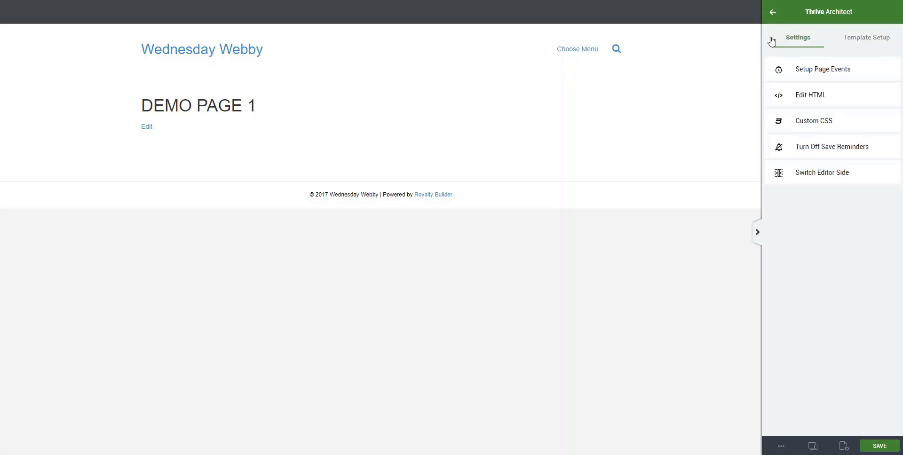
click(812, 182)
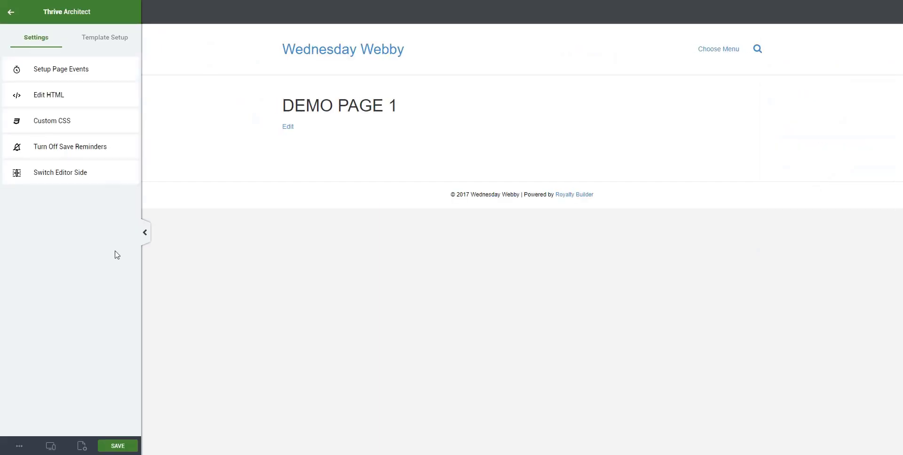
click(11, 12)
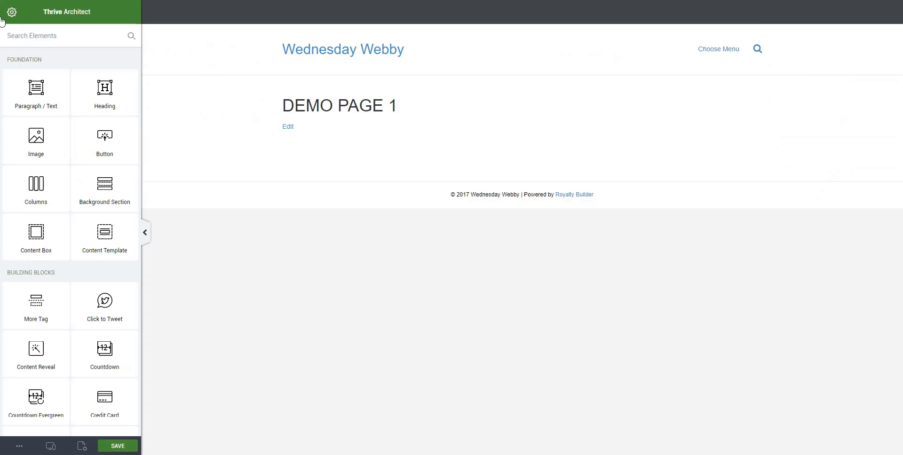
click(12, 12)
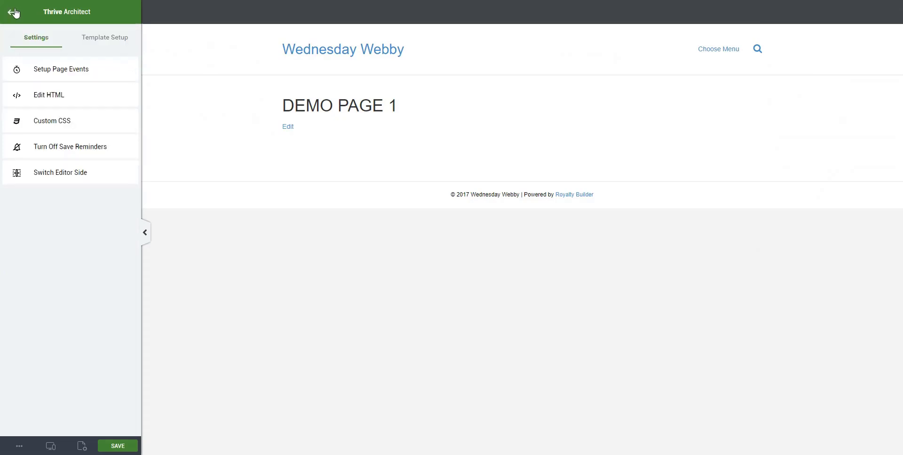
click(50, 174)
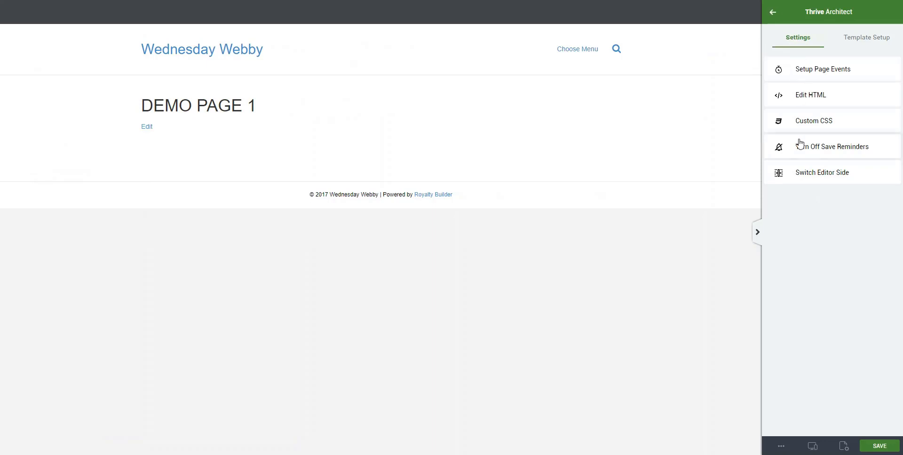
click(773, 14)
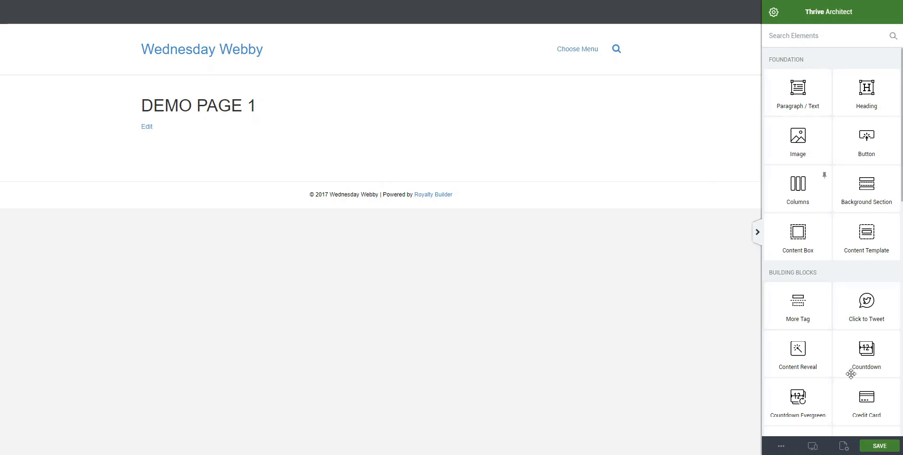
- Apply the Mini Squeeze 2 Lead Generation 3 landing page template and delete its copyright footer paragraph
click(773, 15)
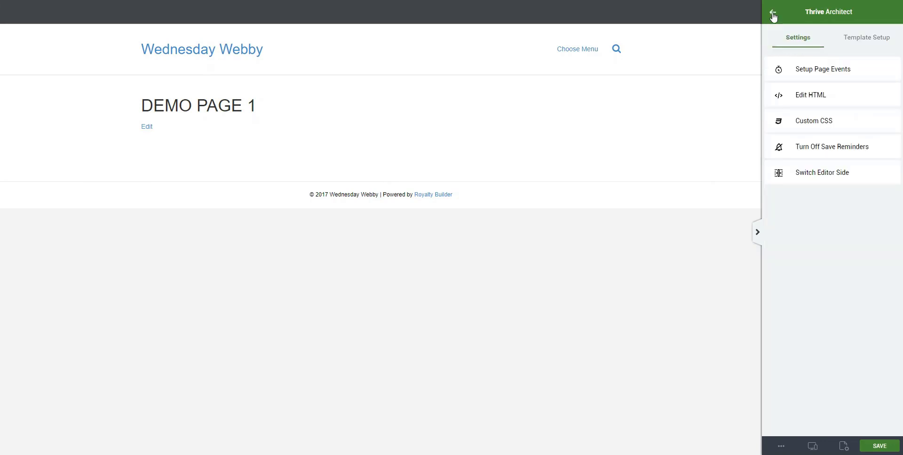
click(855, 44)
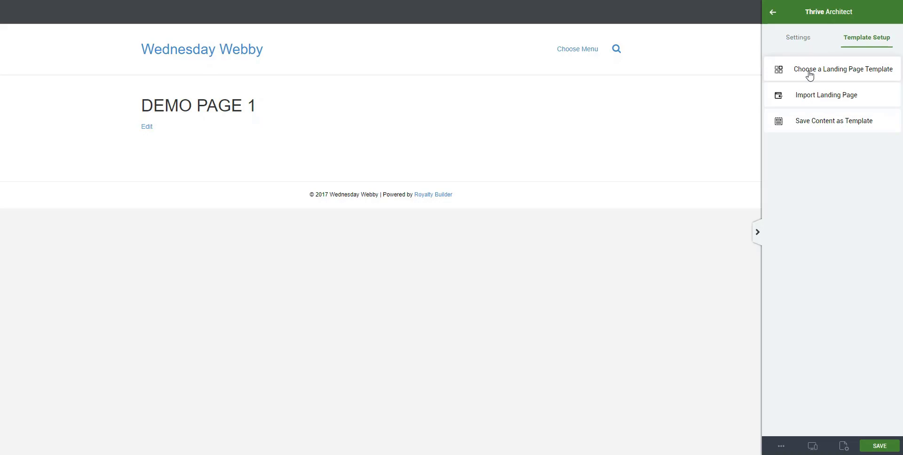
click(810, 73)
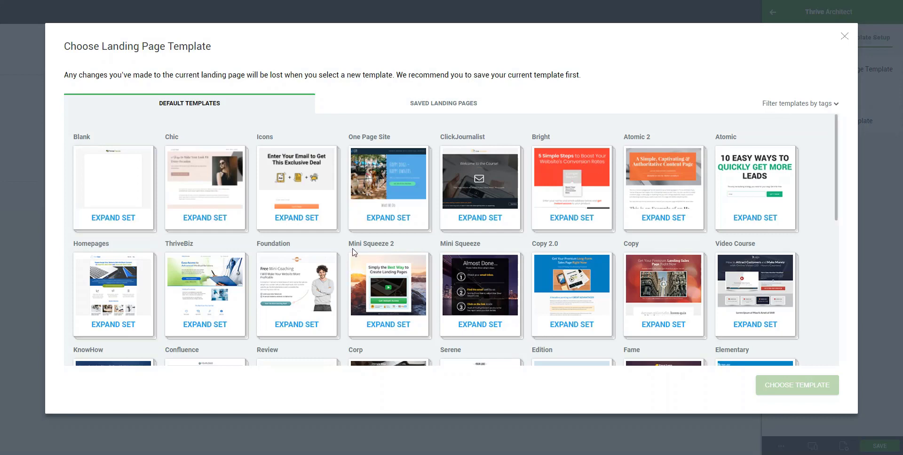
click(395, 298)
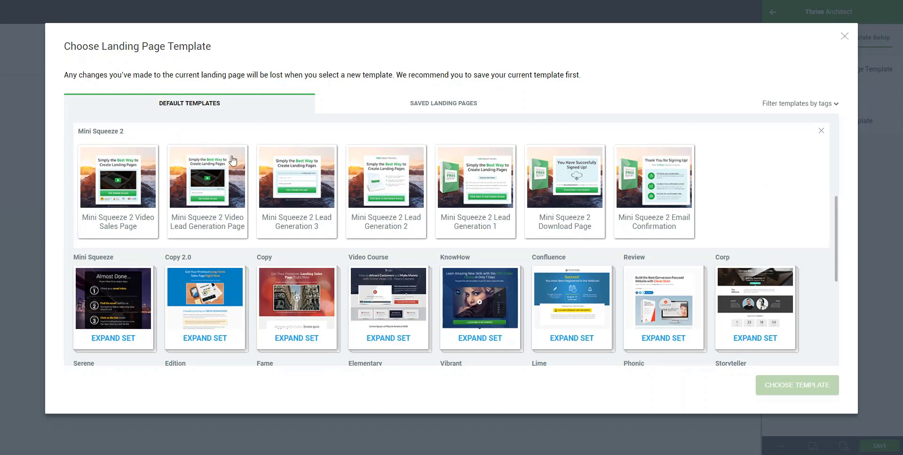
click(294, 227)
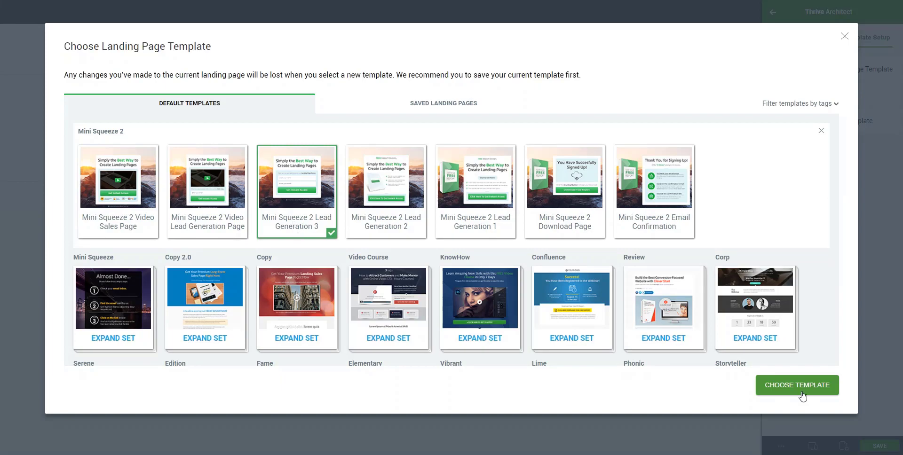
click(798, 390)
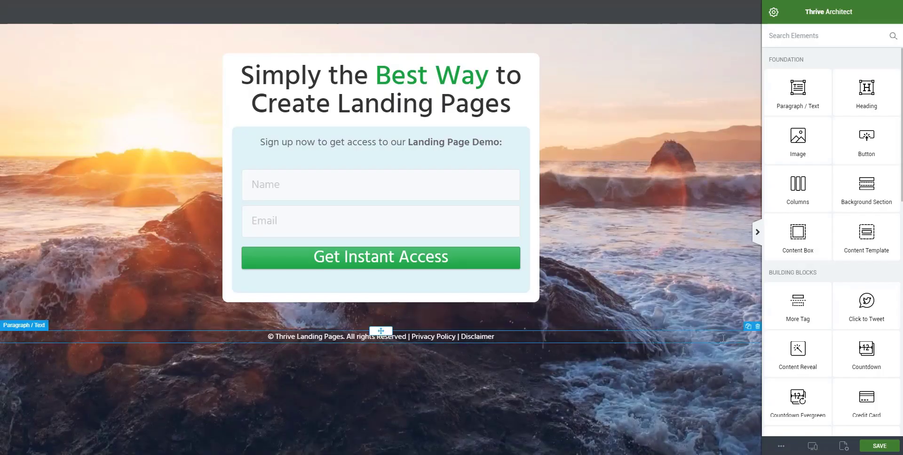
click(758, 327)
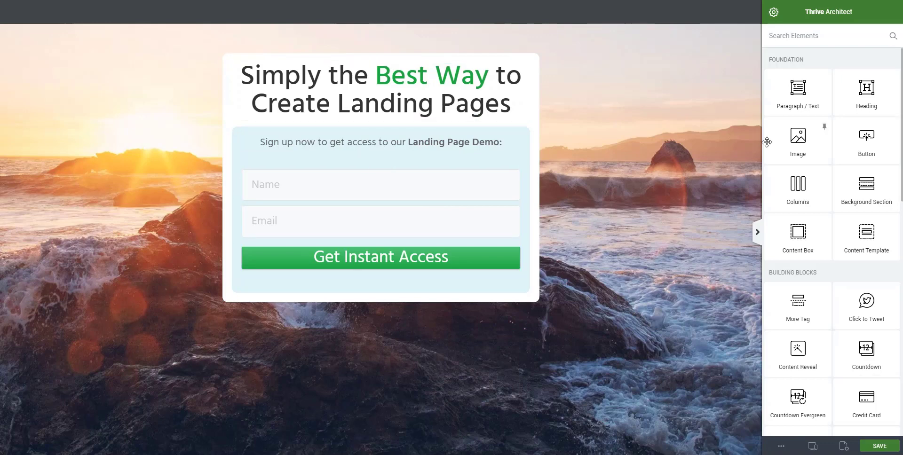
- Replace the landing page's background image with the gold Bitcoin coins picture wp2054323-1.png from the media library
click(774, 14)
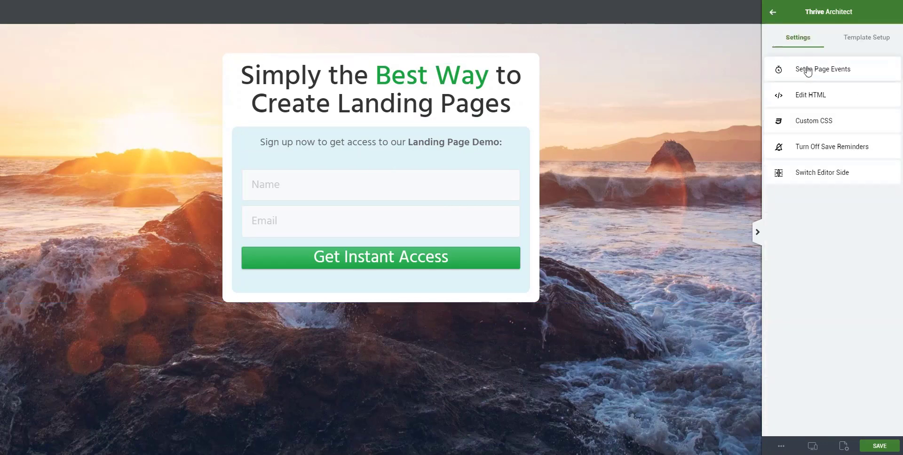
click(863, 40)
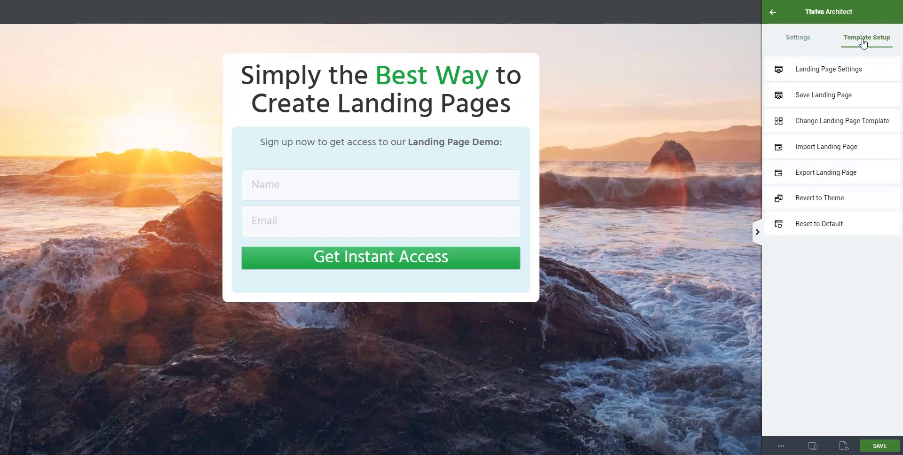
click(844, 69)
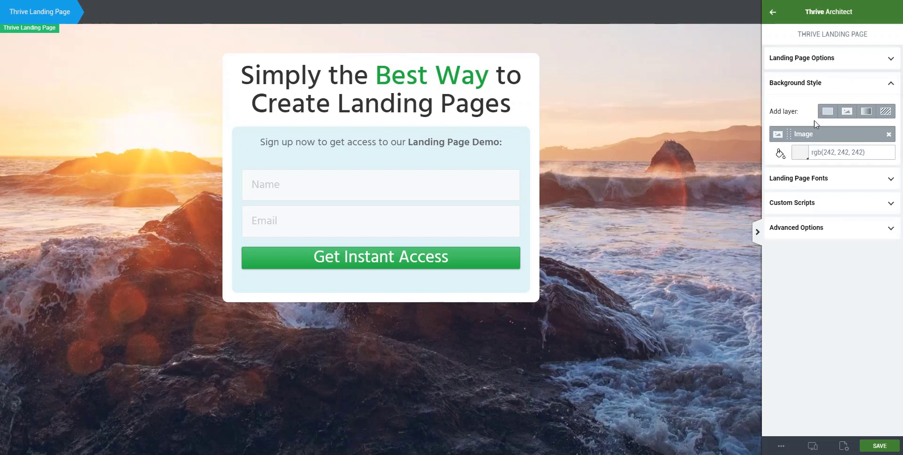
click(806, 137)
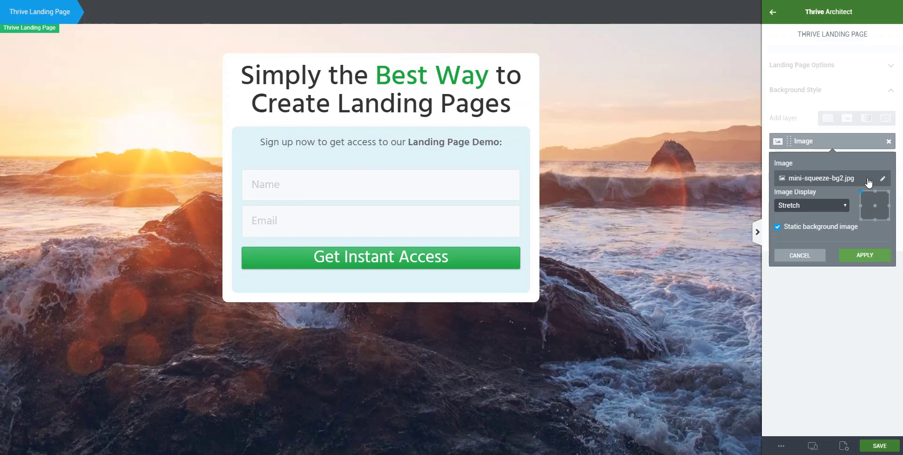
click(825, 178)
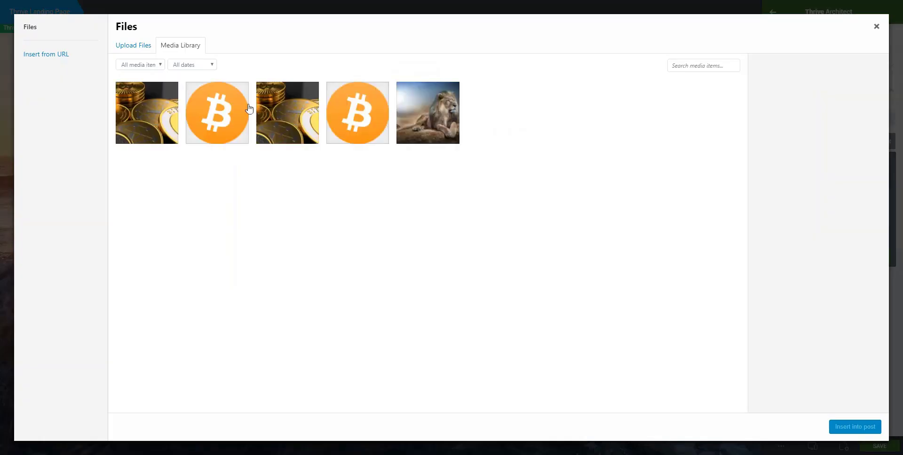
click(164, 120)
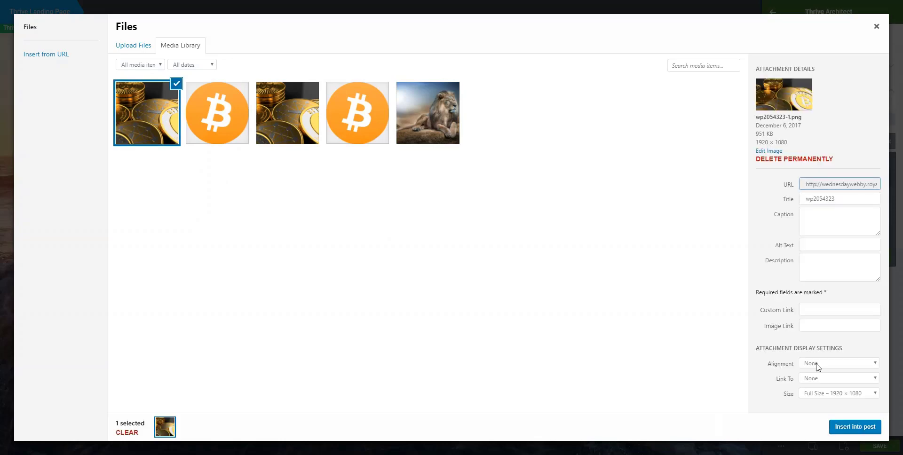
click(843, 430)
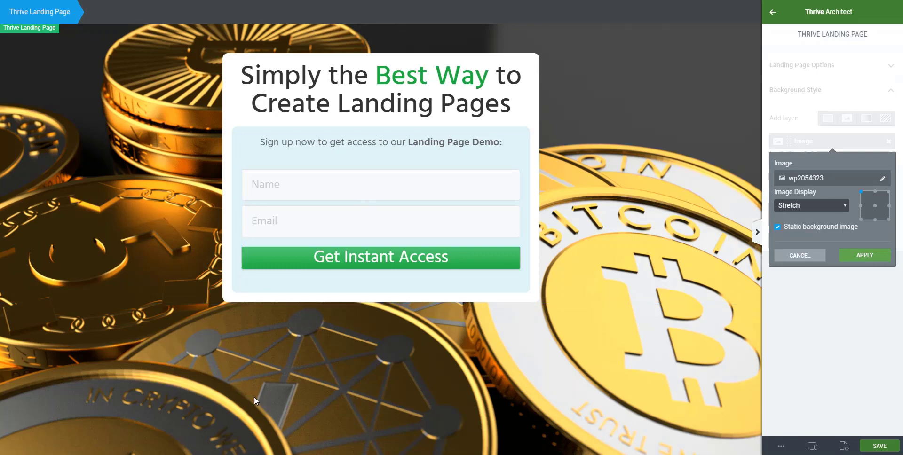
- Set the background image display to Stretch, turn off the static background image option, and apply the settings
click(792, 208)
click(792, 217)
click(795, 208)
click(789, 226)
click(787, 207)
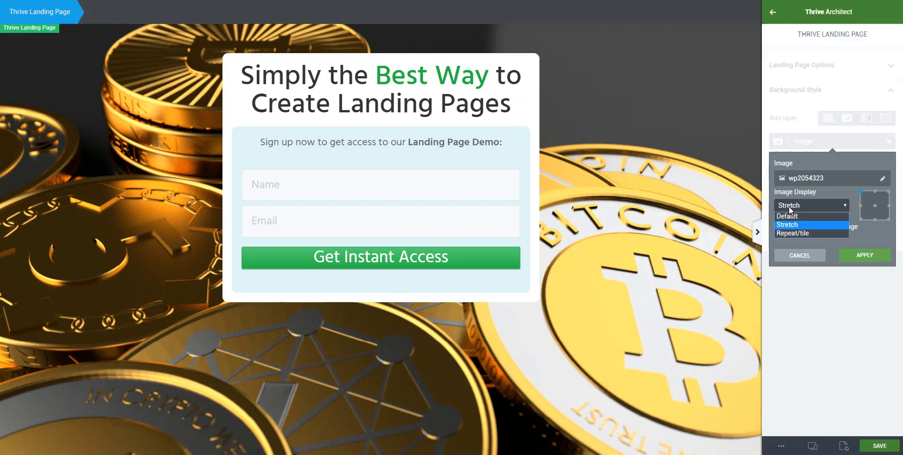
click(788, 215)
click(788, 209)
click(788, 225)
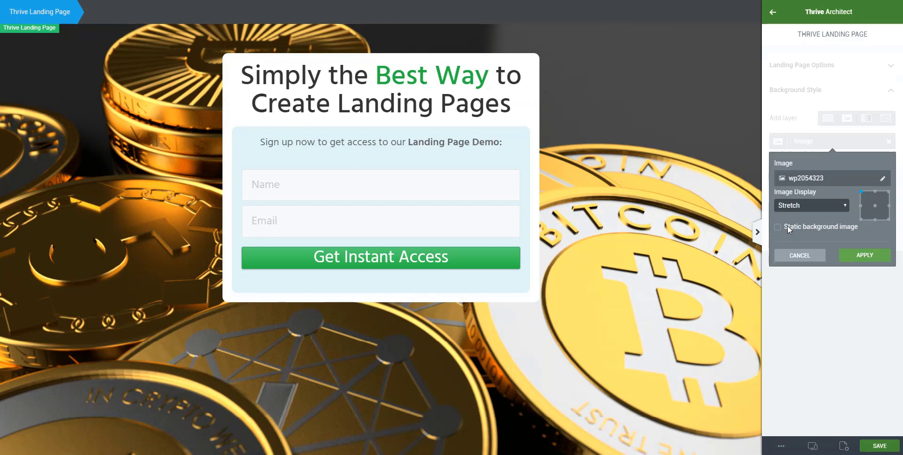
click(855, 257)
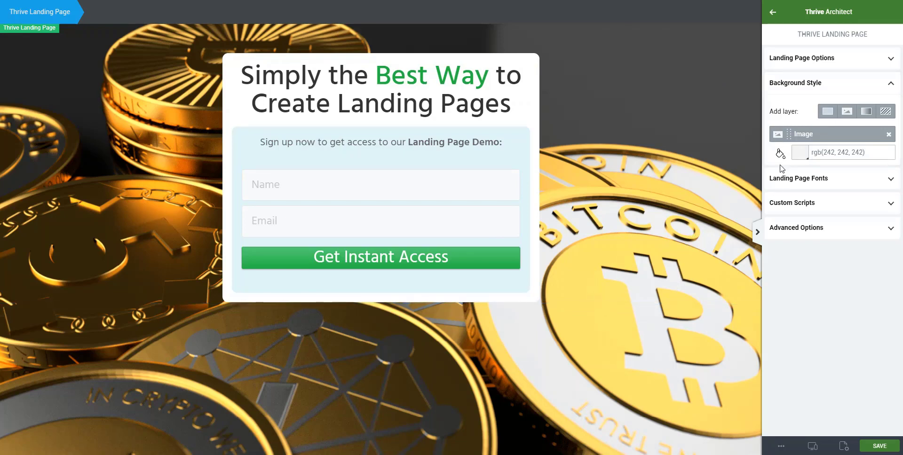
- Add a solid black (#000000) background layer at 46.1% opacity over the landing page image
click(828, 113)
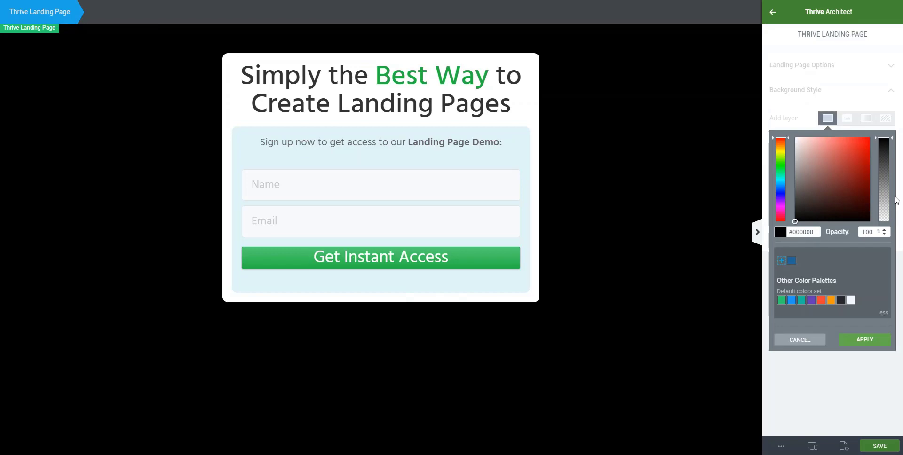
drag(886, 142, 883, 187)
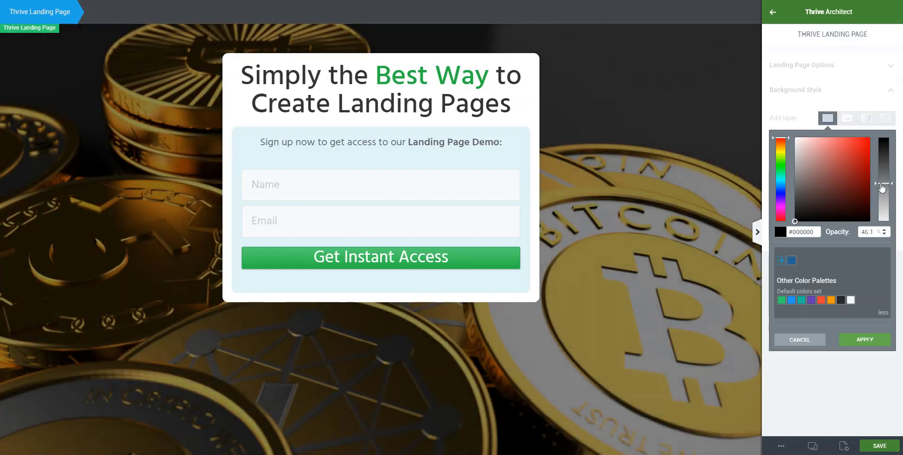
click(867, 342)
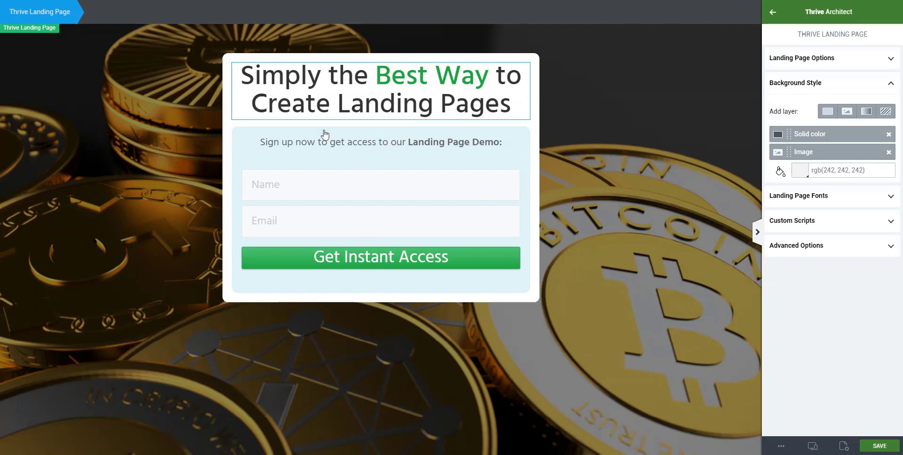
- Change the font color of the words "Best Way" in the heading to orange (#ff9800)
click(428, 77)
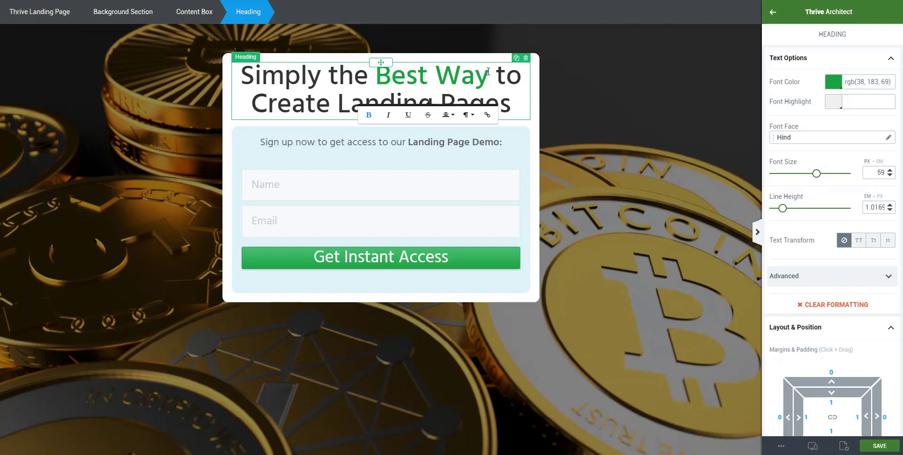
drag(489, 71, 382, 72)
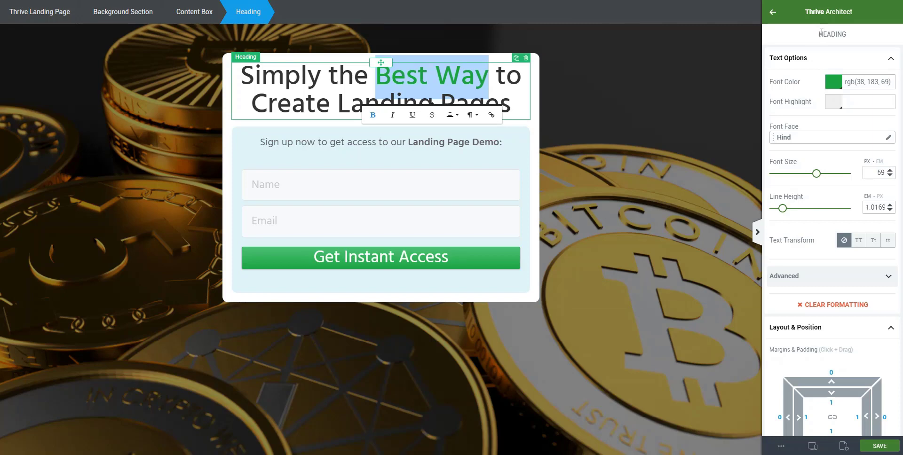
drag(816, 34, 846, 32)
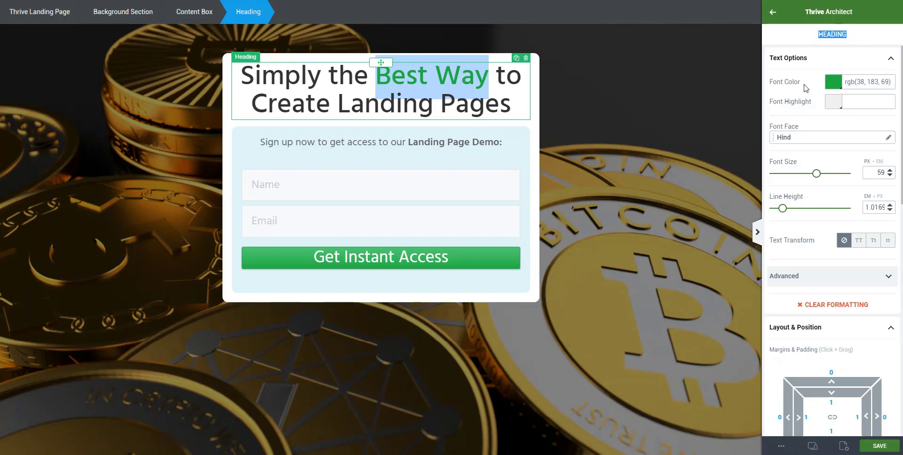
click(832, 85)
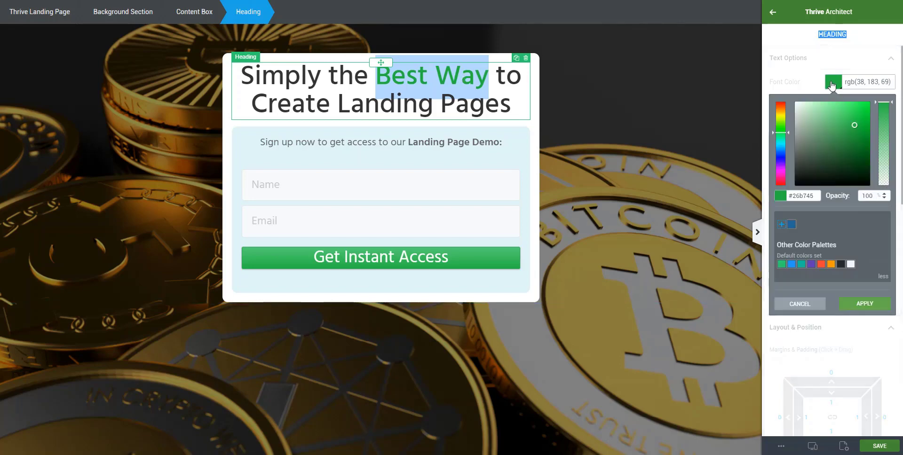
click(831, 264)
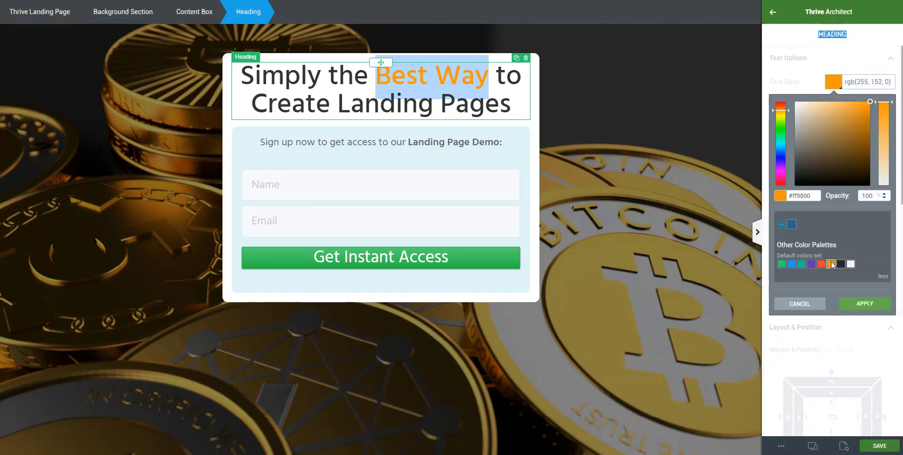
click(572, 110)
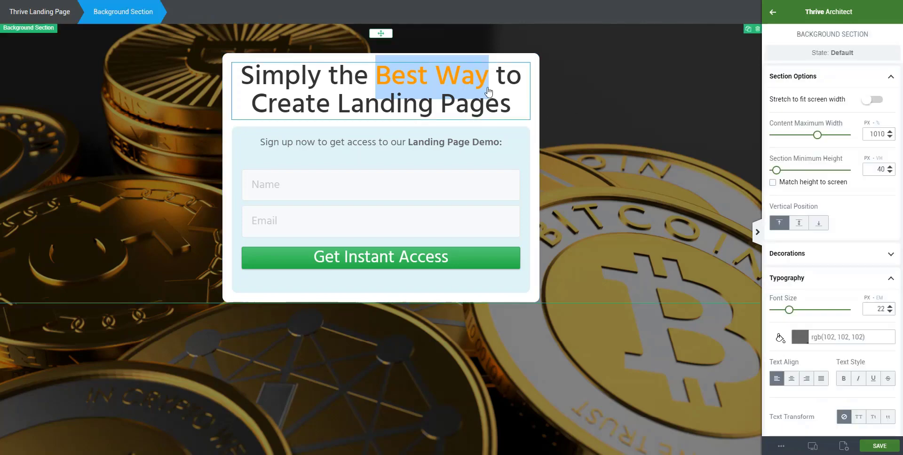
click(486, 105)
click(591, 124)
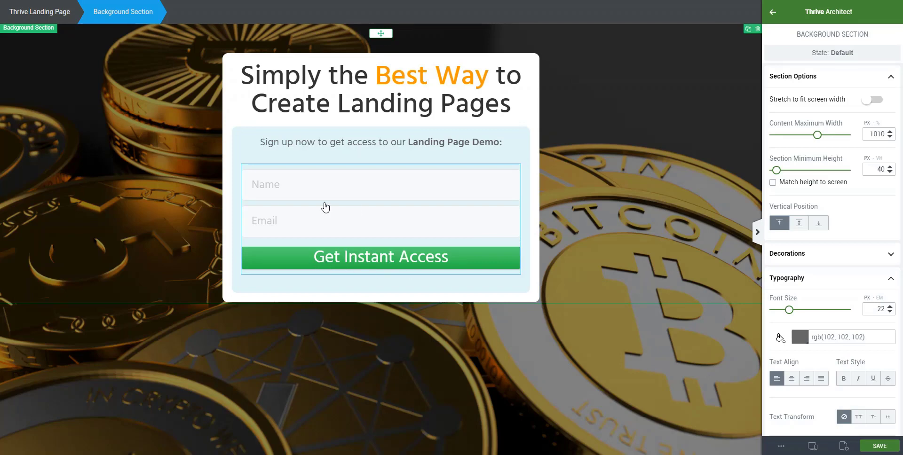
- Open the lead generation form's elements for editing and change the submit button's text to "GET MORE BITCOIN TODAY!"
click(384, 204)
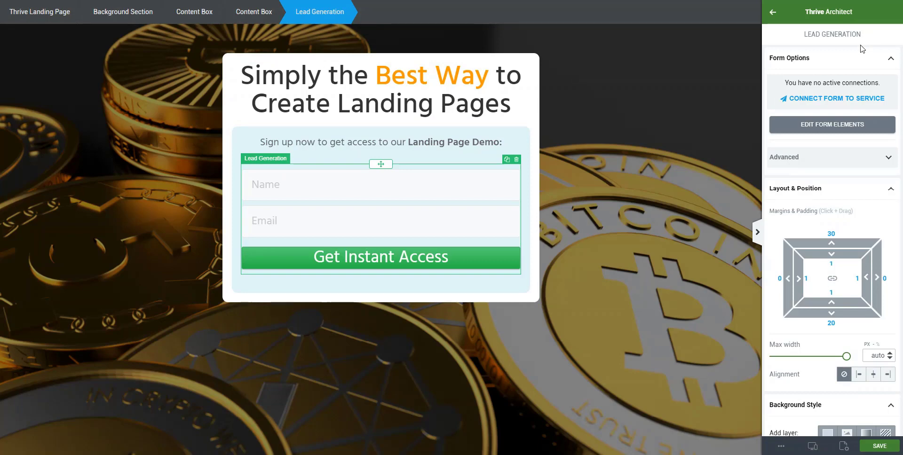
click(844, 125)
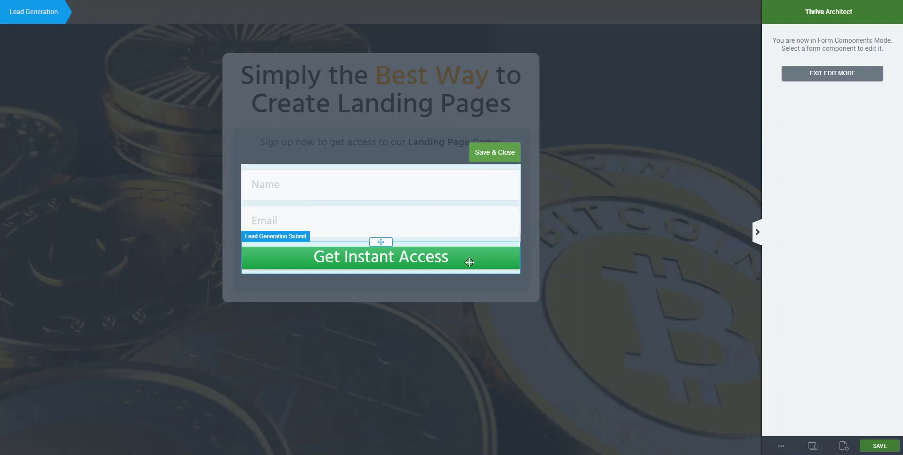
click(503, 269)
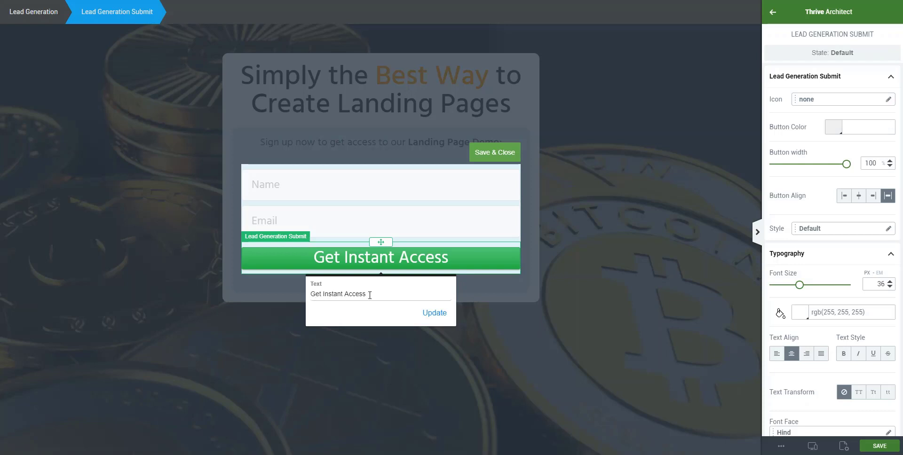
drag(370, 295, 308, 294)
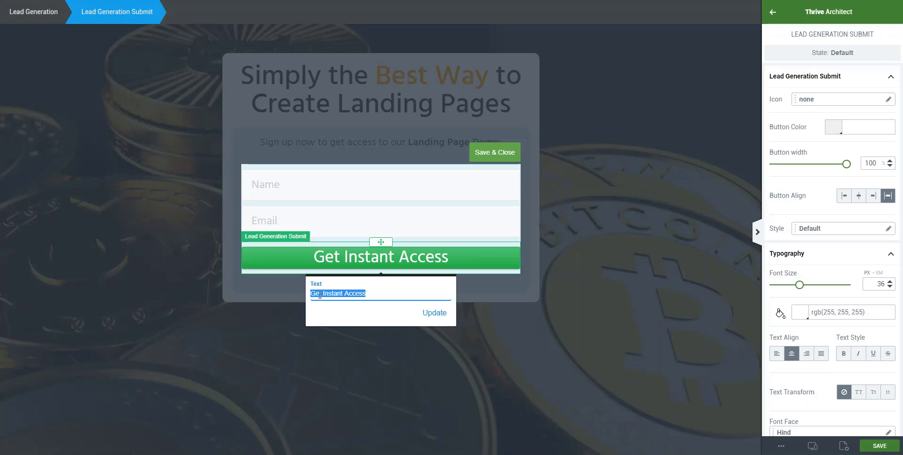
text(GET MORE BICOIN TODAY!)
click(354, 294)
text(T)
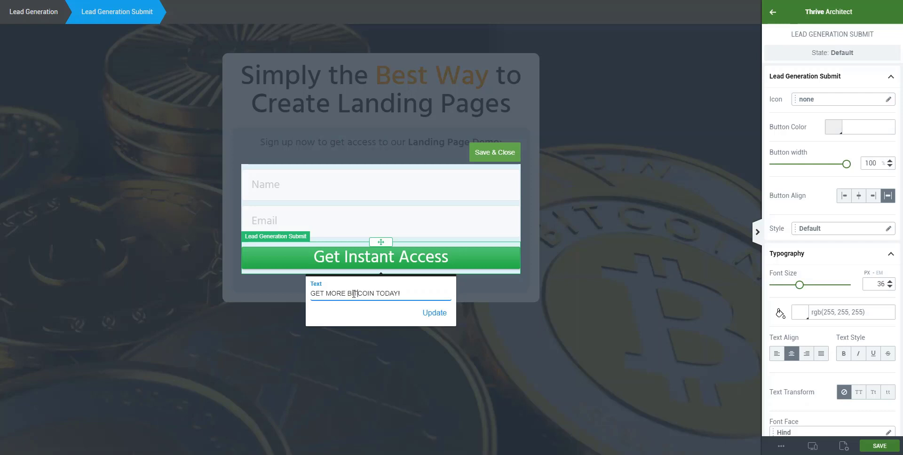
click(432, 319)
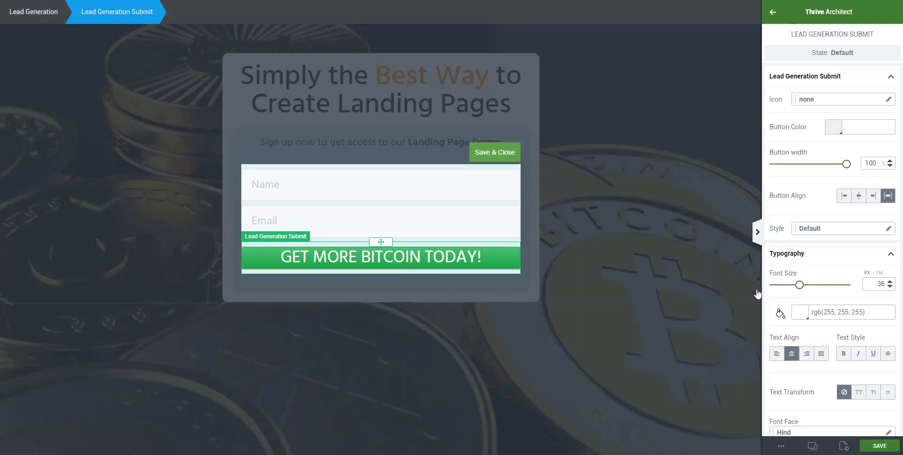
- Set the submit button's top padding to 20 and bottom padding to 15
scroll(813, 242, down, 2)
scroll(811, 241, down, 9)
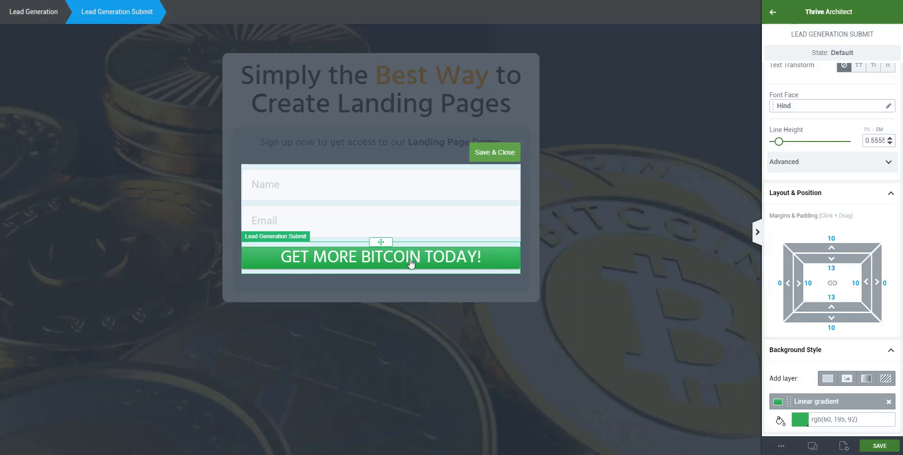
click(833, 268)
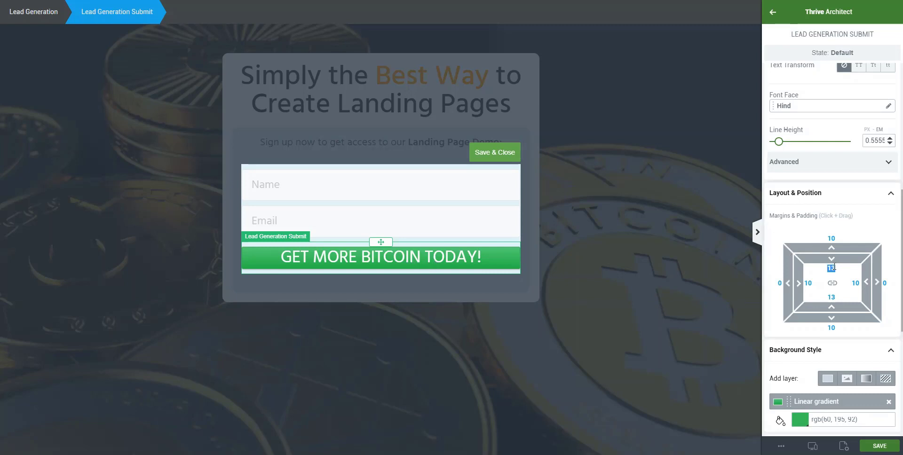
text(15)
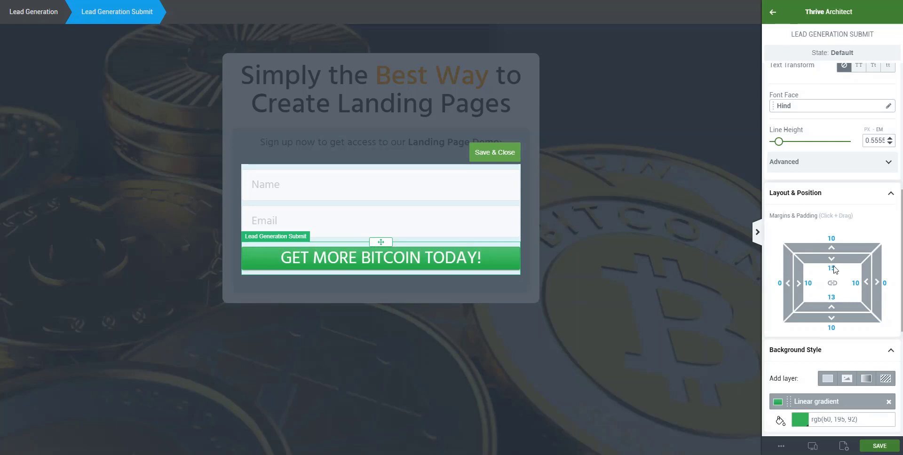
click(833, 268)
text(25)
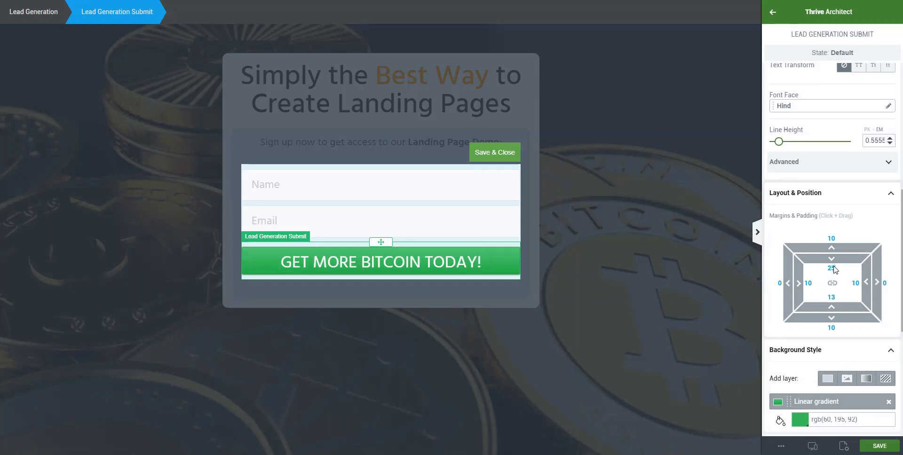
click(832, 269)
text(20)
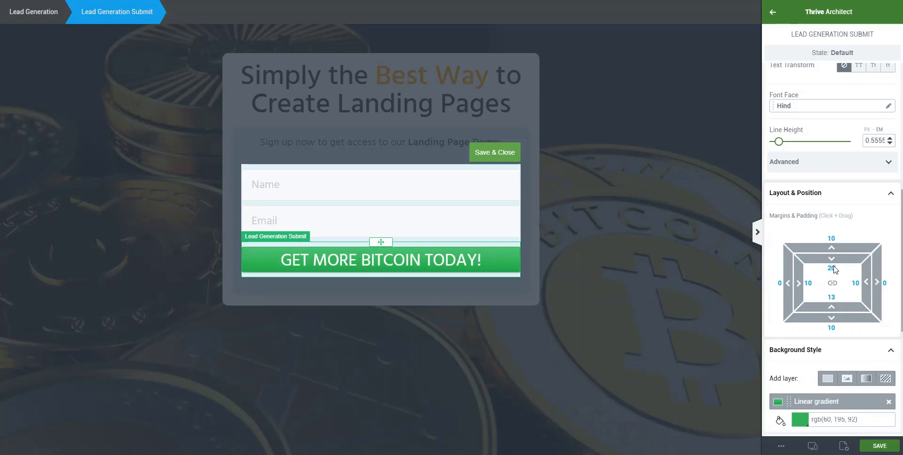
click(831, 299)
text(15)
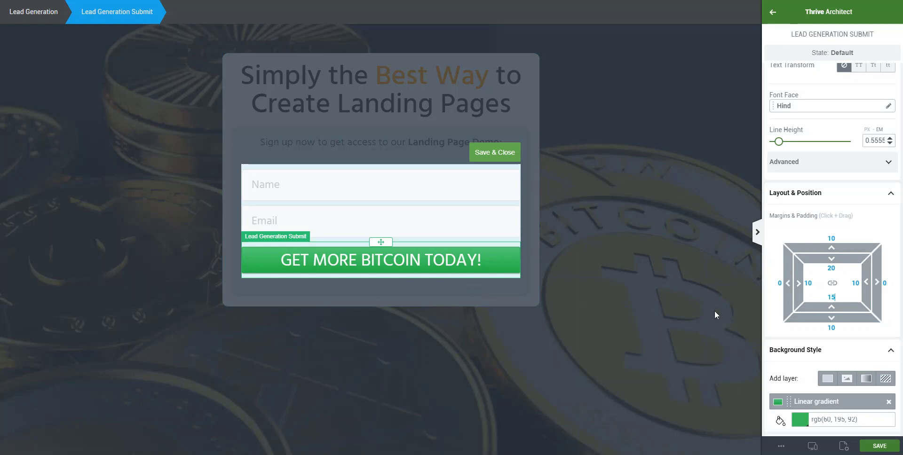
- Recolor the submit button's linear gradient to run from orange #ff9800 to lighter orange #f6b350
scroll(877, 306, down, 3)
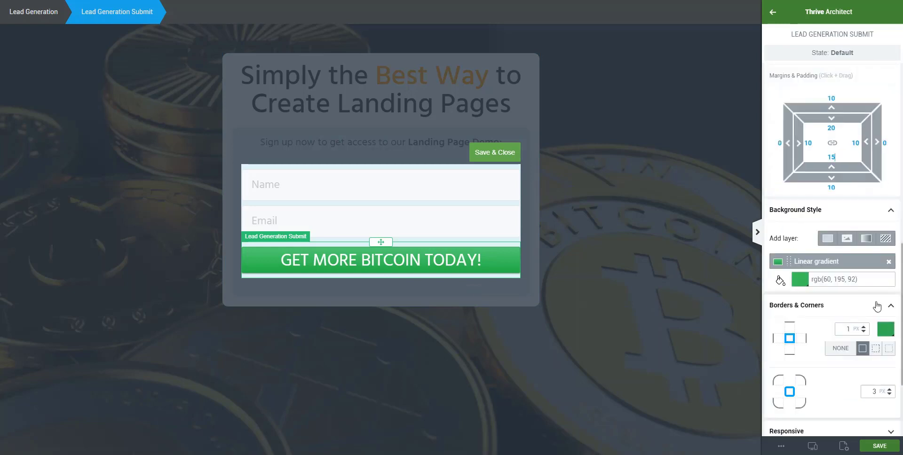
click(803, 264)
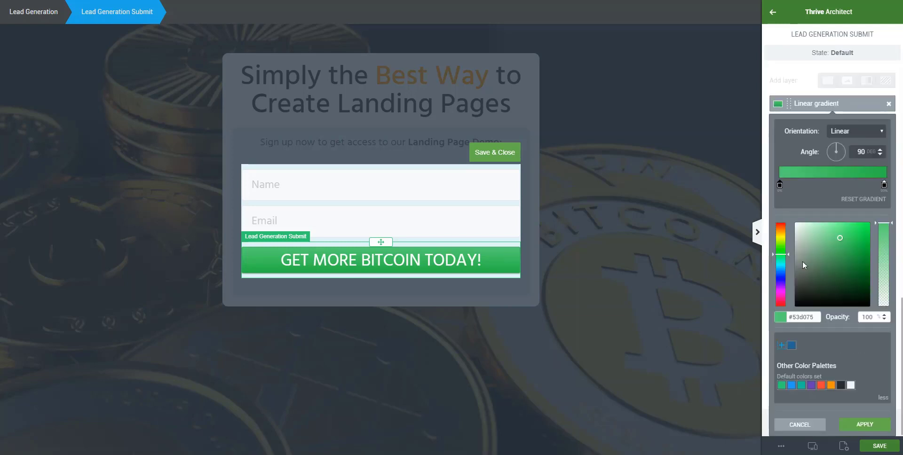
click(830, 385)
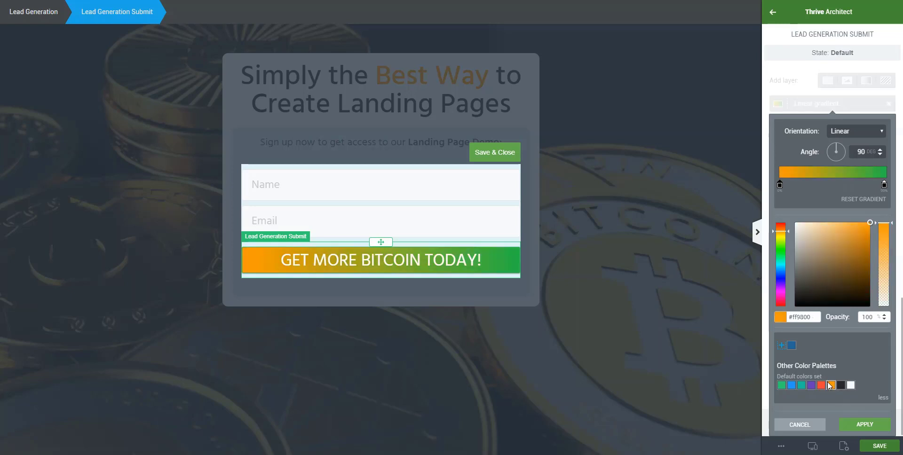
click(884, 185)
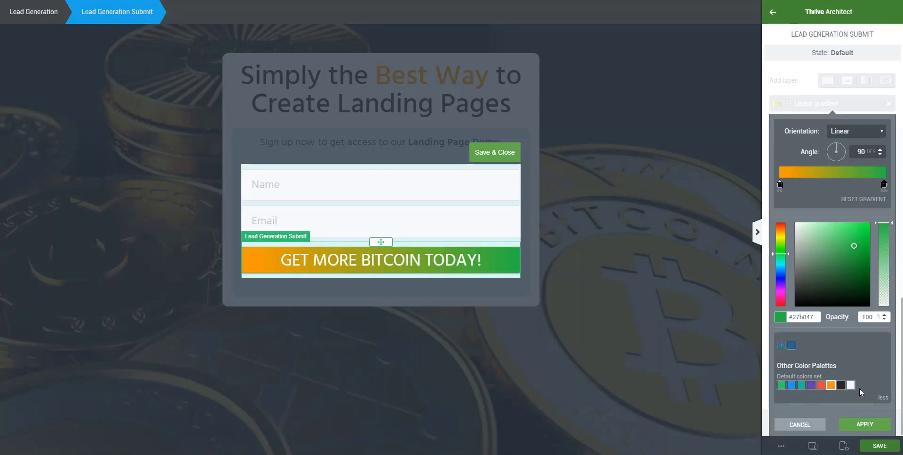
click(832, 385)
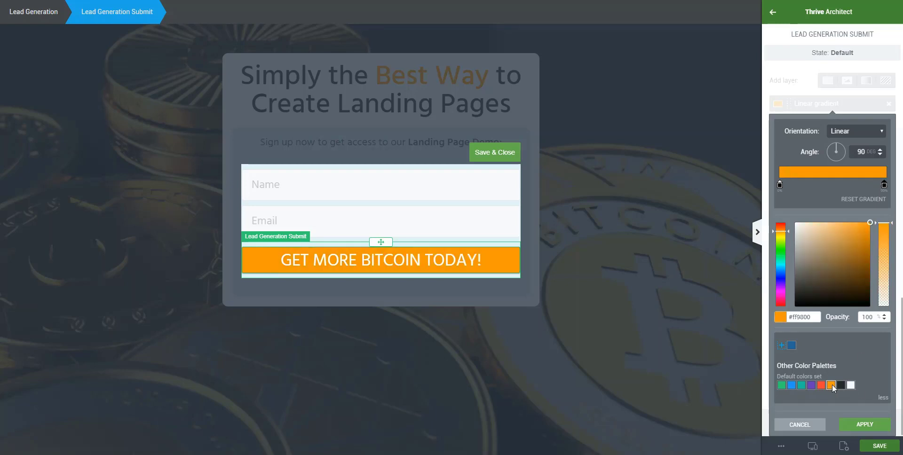
click(846, 225)
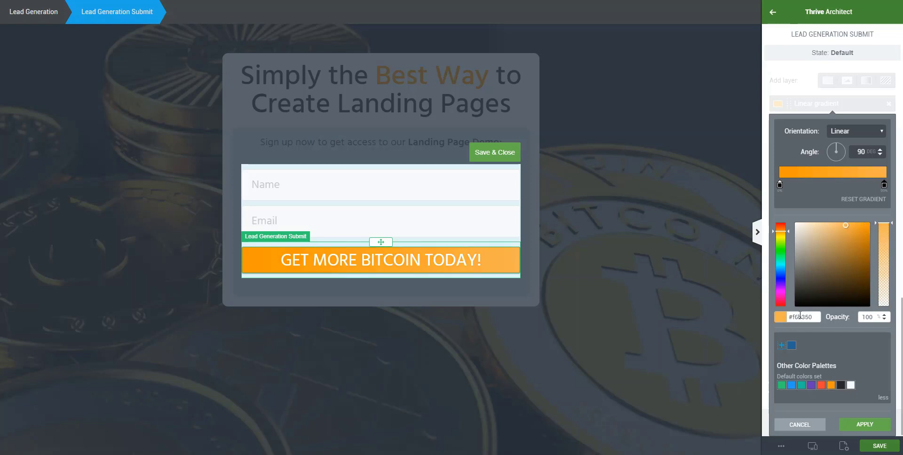
- Copy the #f6b350 color code, add that color to the favorites, and apply the button's gradient
triple_click(801, 318)
right_click(801, 318)
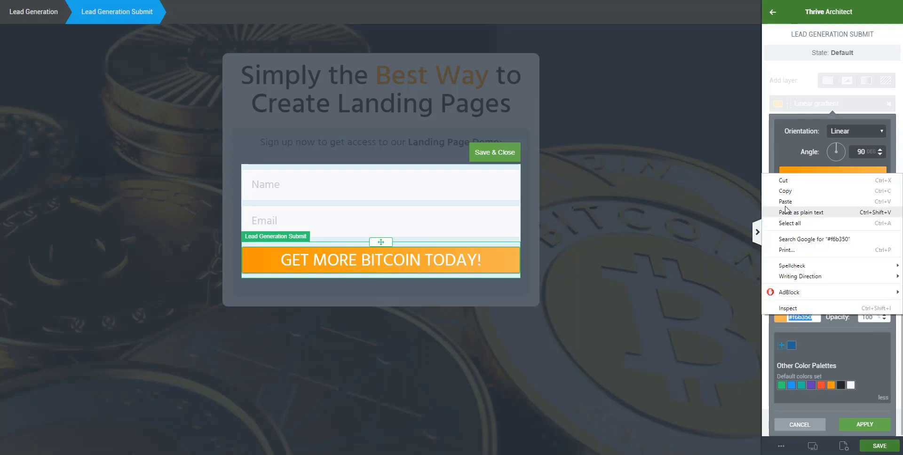
click(783, 191)
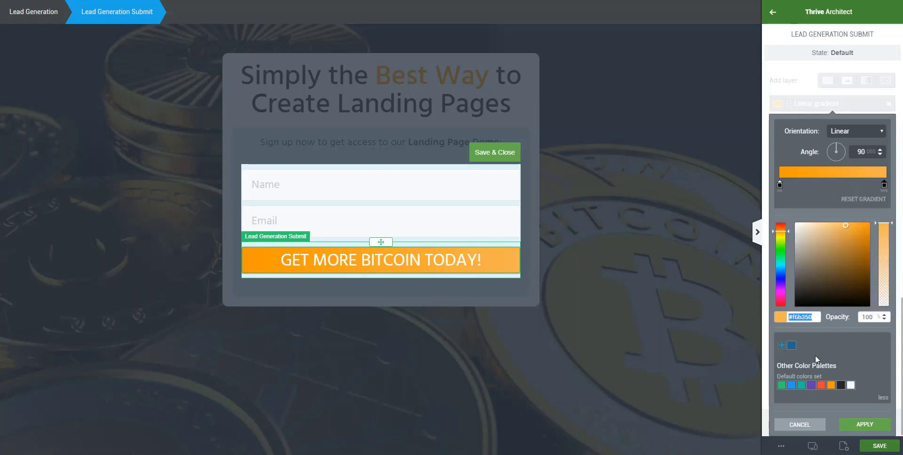
click(781, 346)
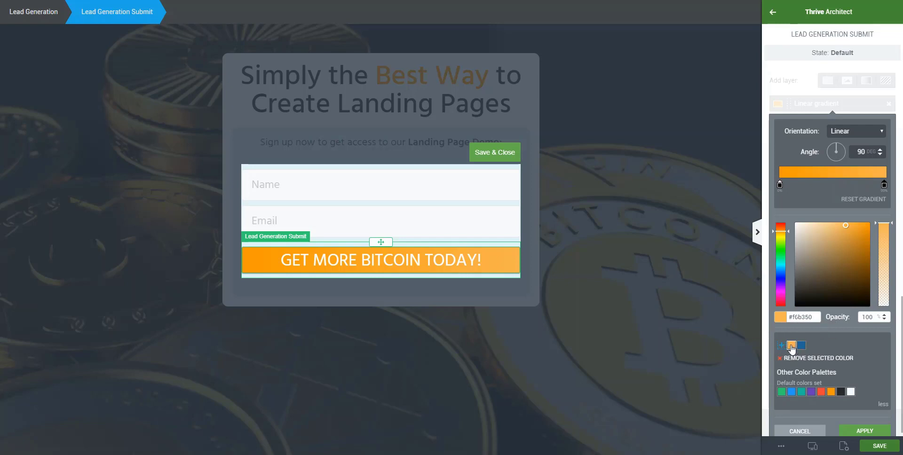
click(866, 431)
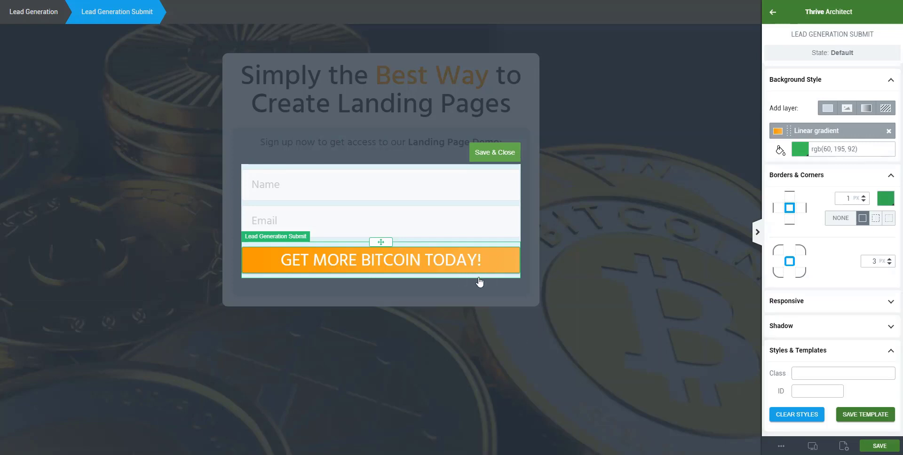
- Reverse the submit button's hover-state gradient to run from #f6b350 to #ff9800, apply it, and return to the default state
click(841, 54)
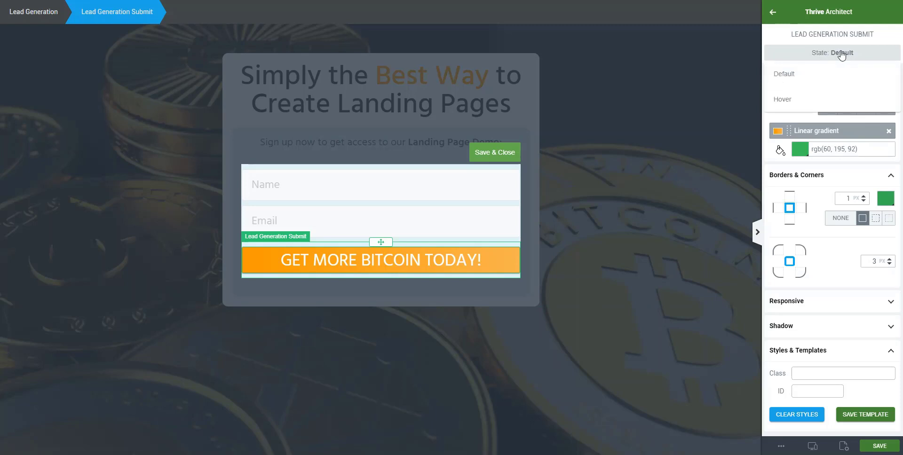
click(786, 100)
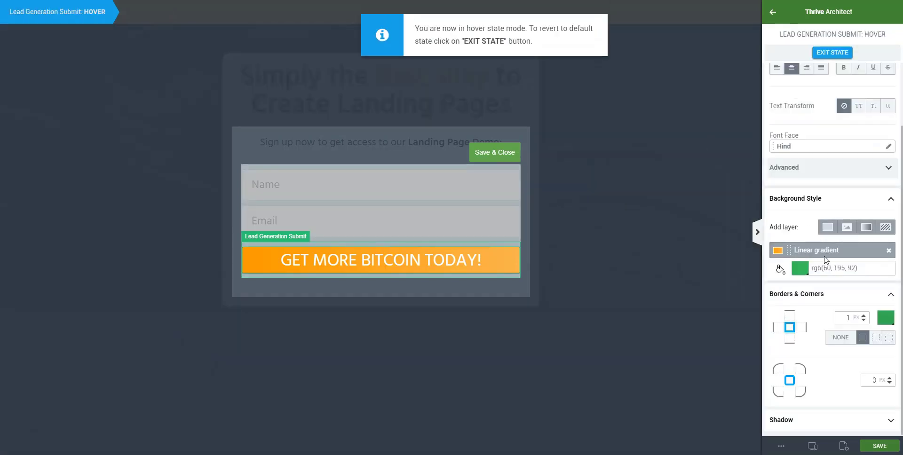
click(819, 251)
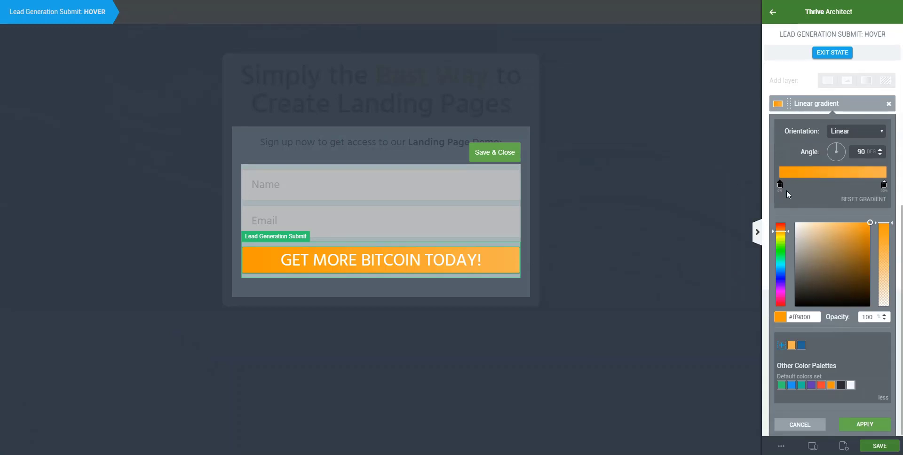
click(884, 185)
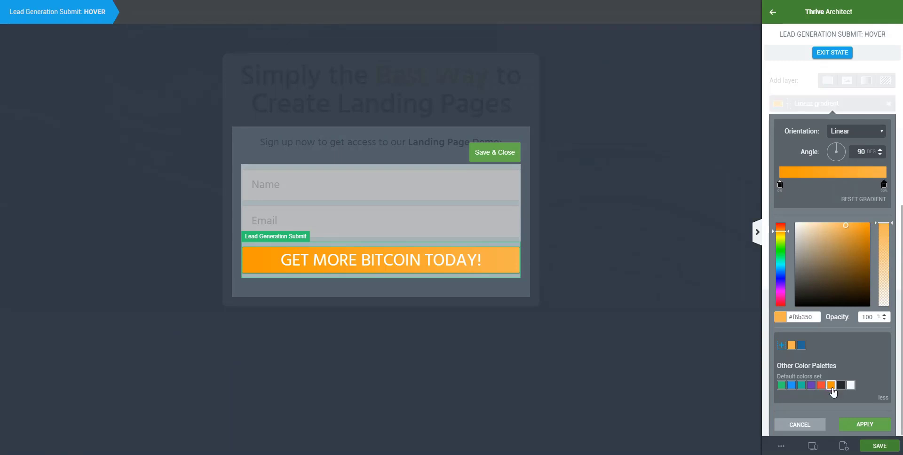
click(832, 386)
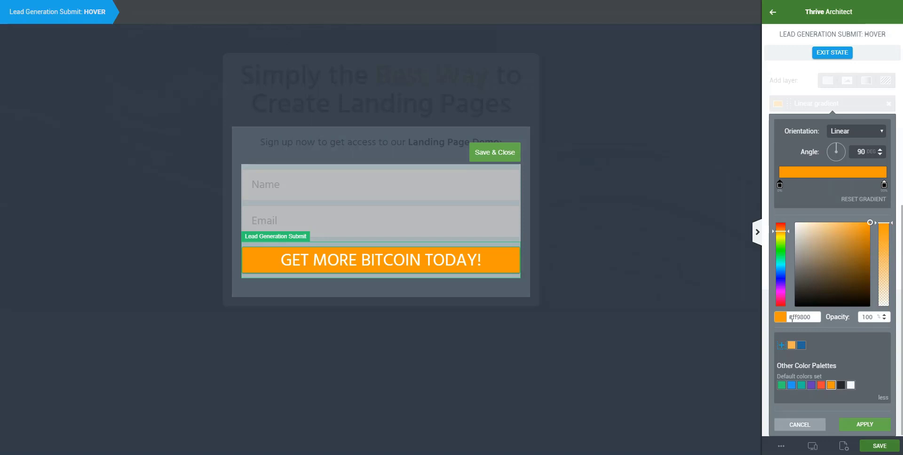
click(792, 346)
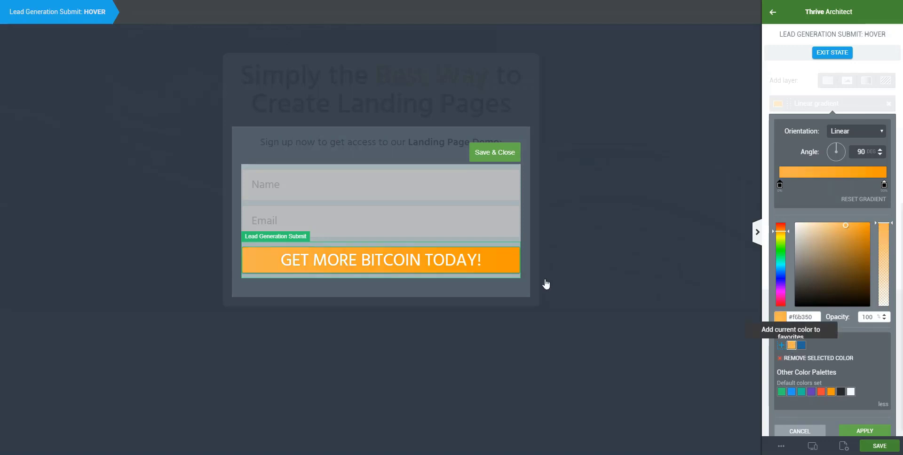
click(869, 431)
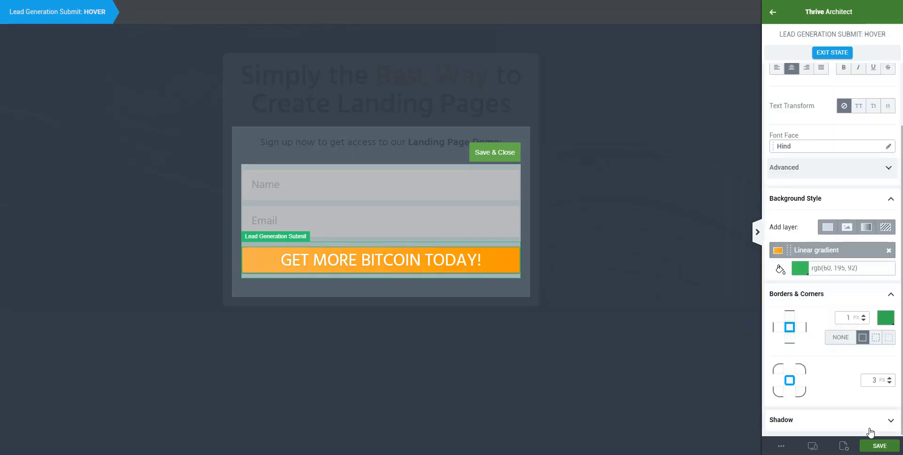
click(828, 52)
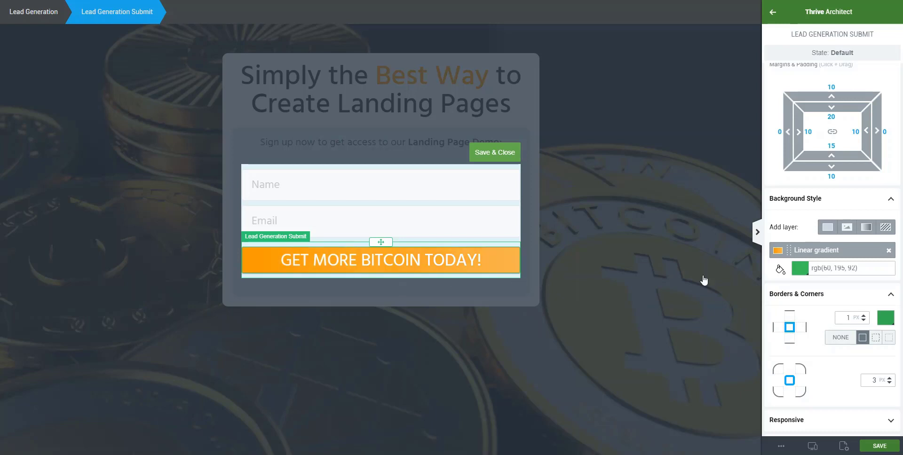
- Change the submit button's border color to dark #292929, then save and close the form element editing
click(886, 318)
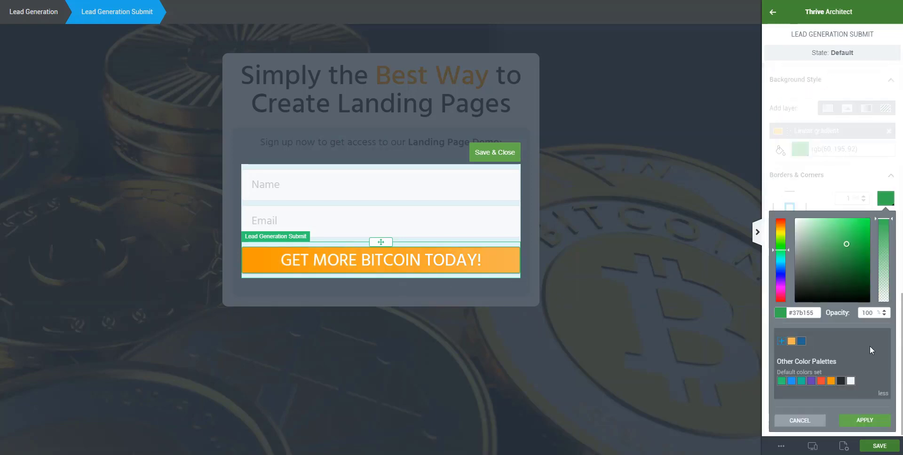
click(840, 381)
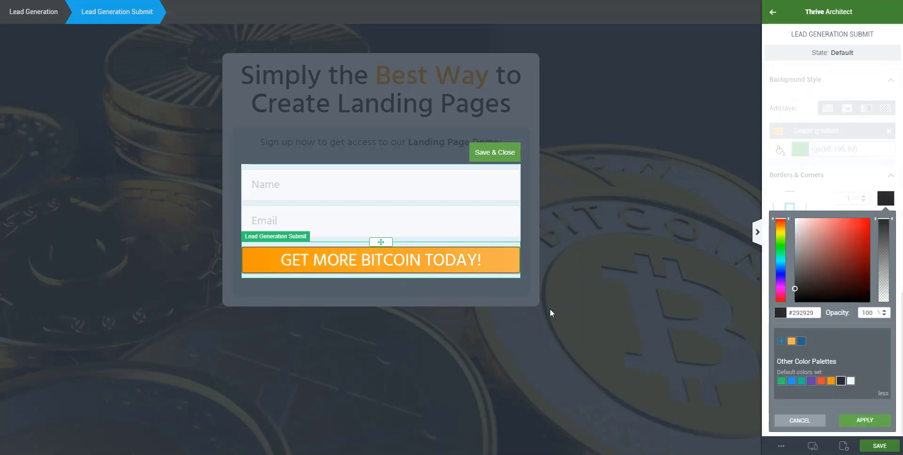
click(865, 420)
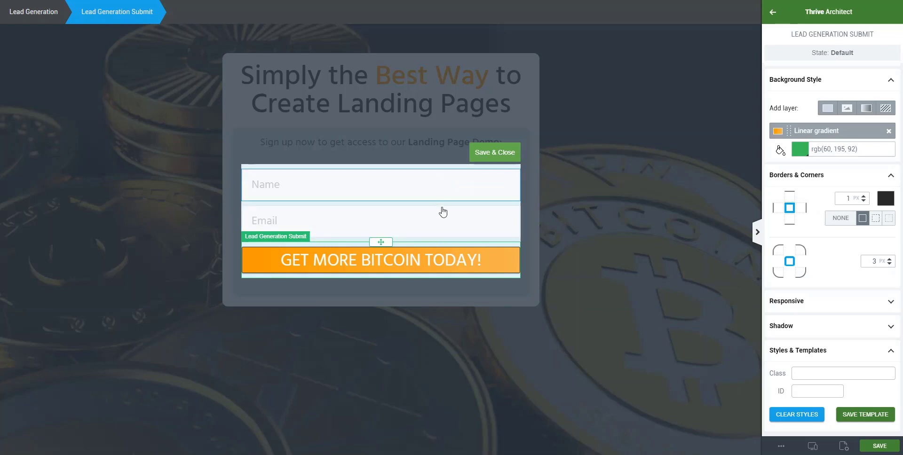
click(506, 152)
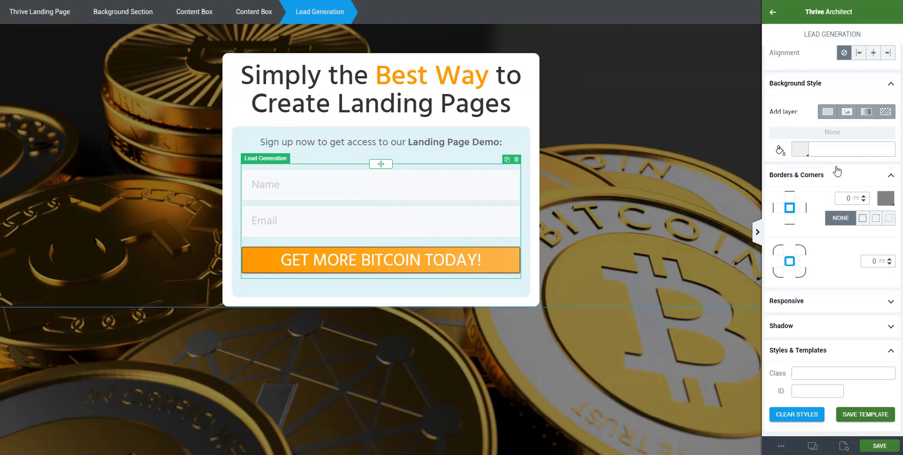
- Connect the lead generation form to AWeber with the Royalty Funnels DEMO mailing list and continue to the form fields
scroll(837, 170, up, 7)
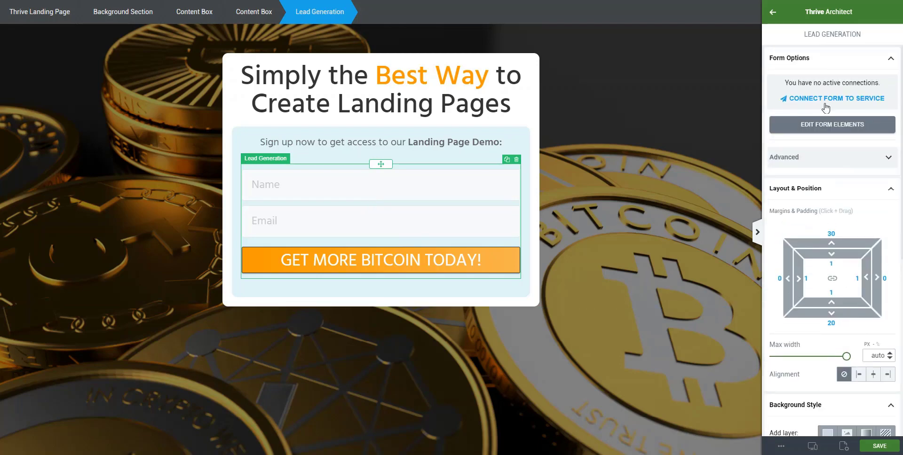
click(880, 100)
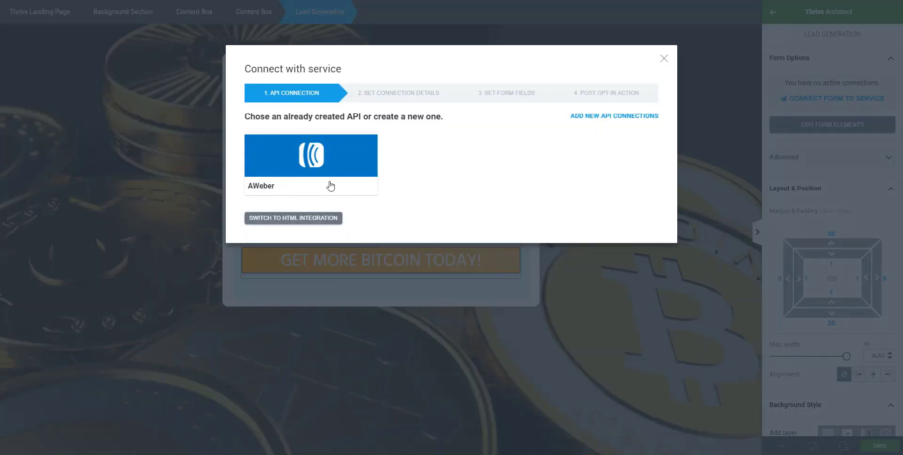
click(284, 159)
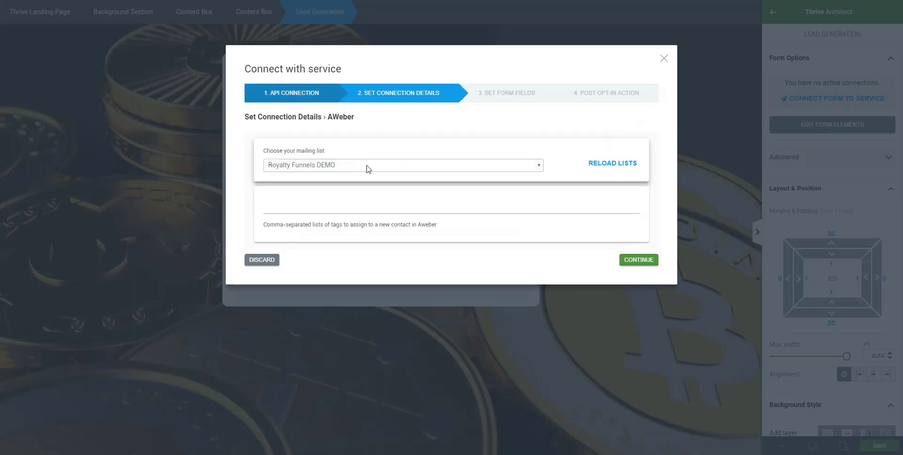
click(369, 169)
click(371, 165)
click(644, 262)
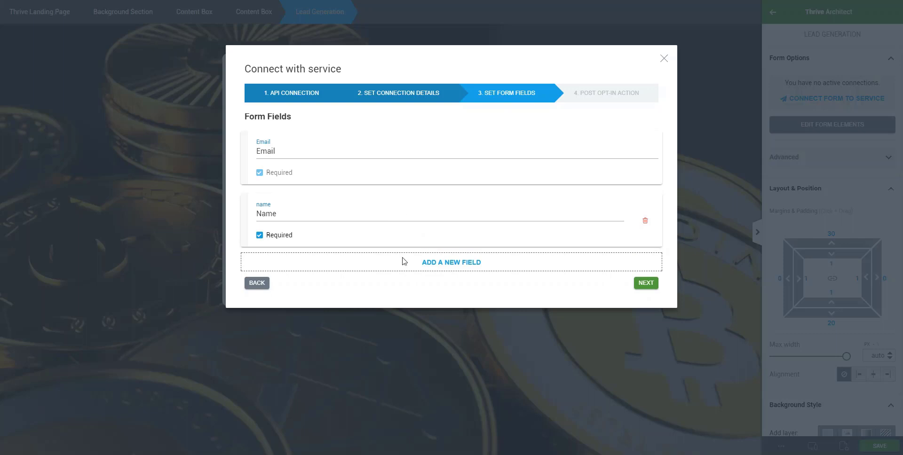
click(448, 262)
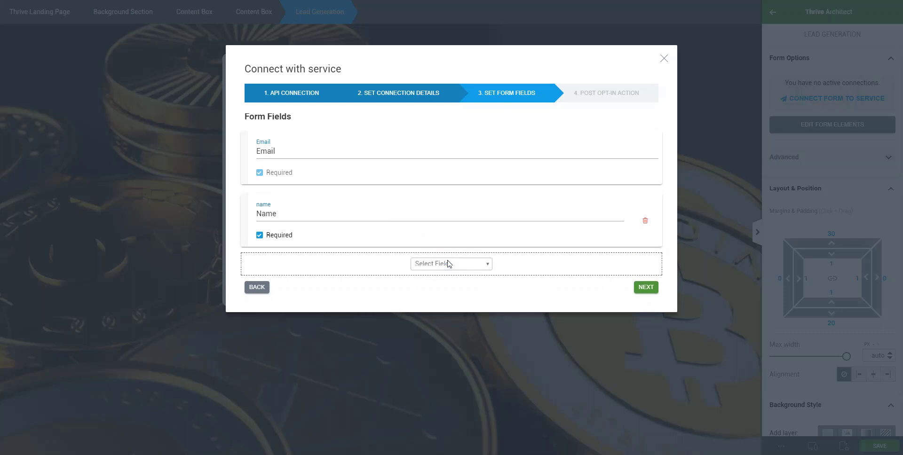
click(448, 263)
click(442, 267)
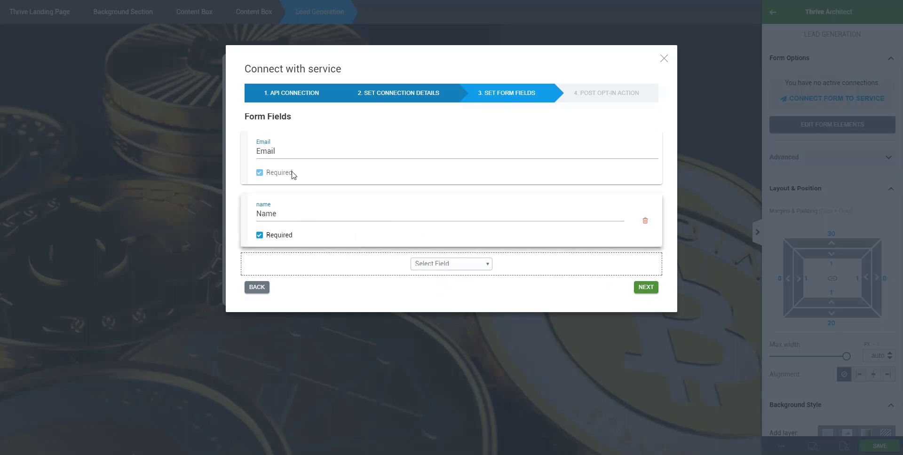
- Accept the Email and Name form fields, choose Reload Page as the post opt-in action, and save the connection
click(641, 287)
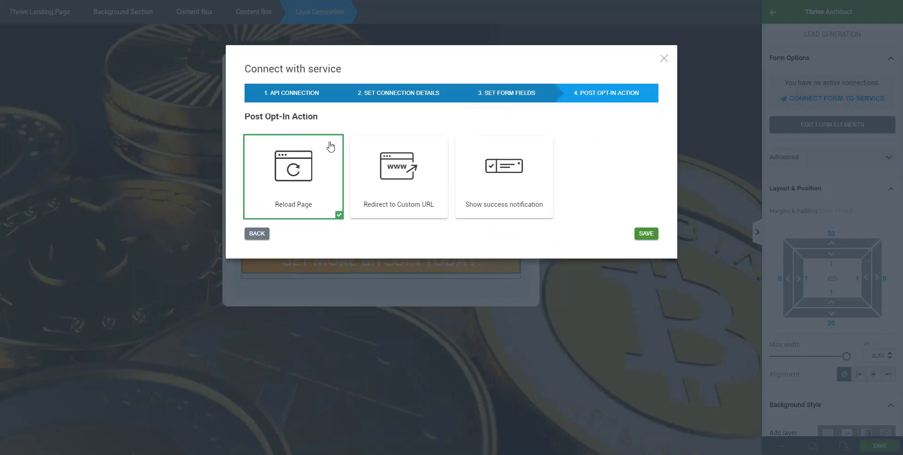
click(396, 179)
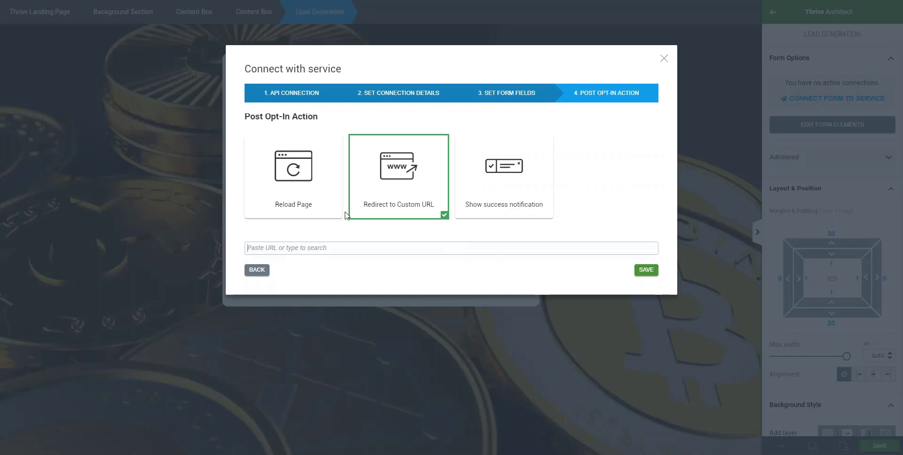
click(332, 201)
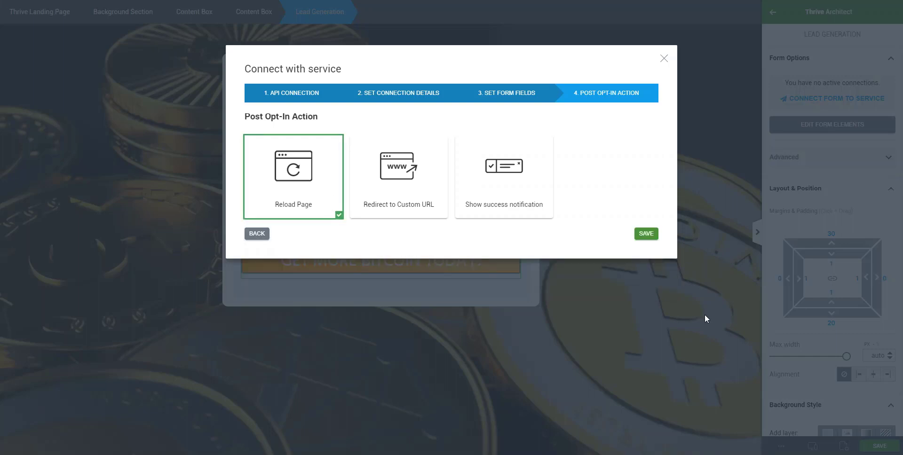
click(646, 234)
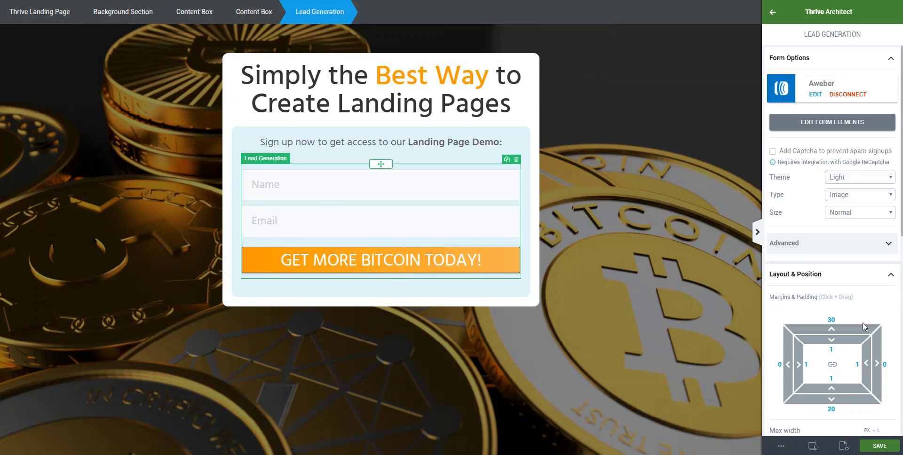
- Save the landing page and open its preview
click(880, 447)
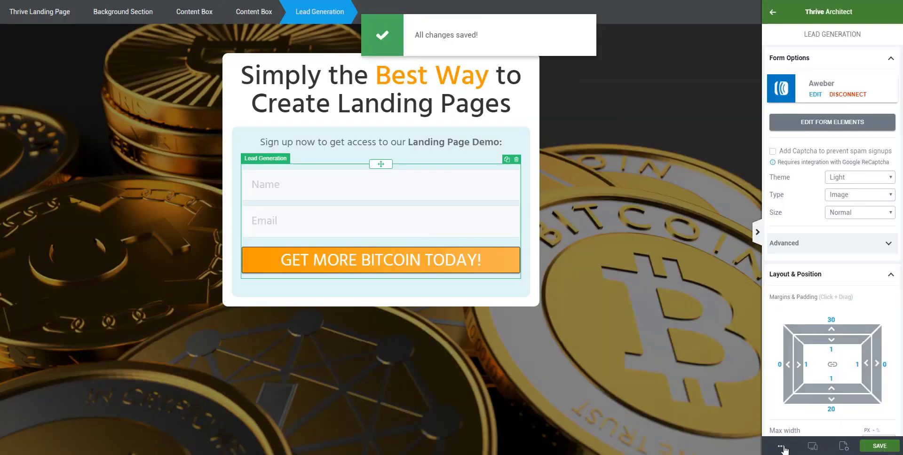
click(781, 447)
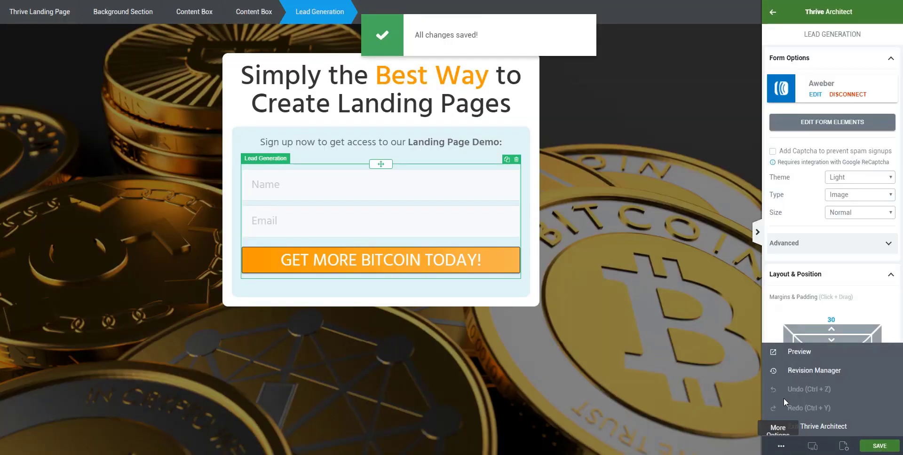
click(794, 359)
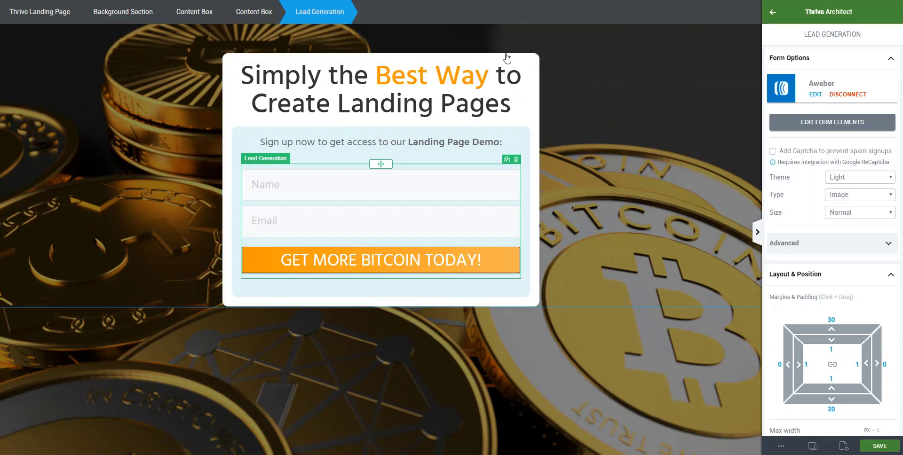
- Set the top margin of the outer white content box to 125 and save the page
click(535, 55)
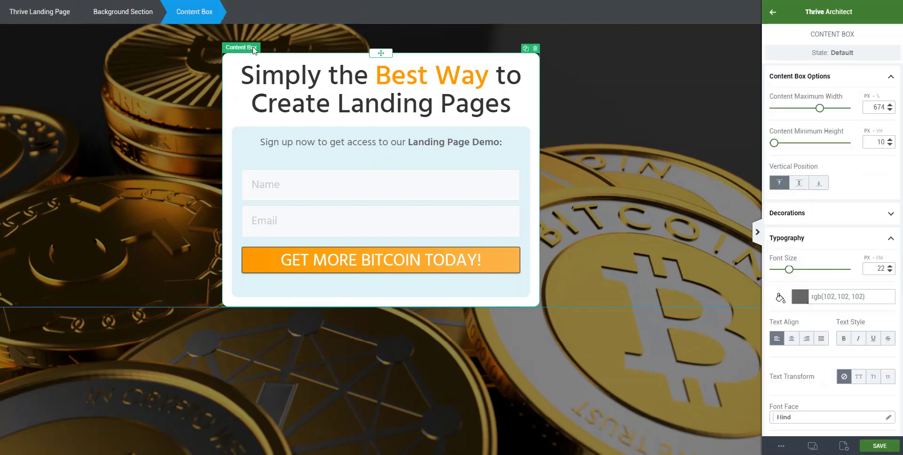
scroll(830, 275, down, 10)
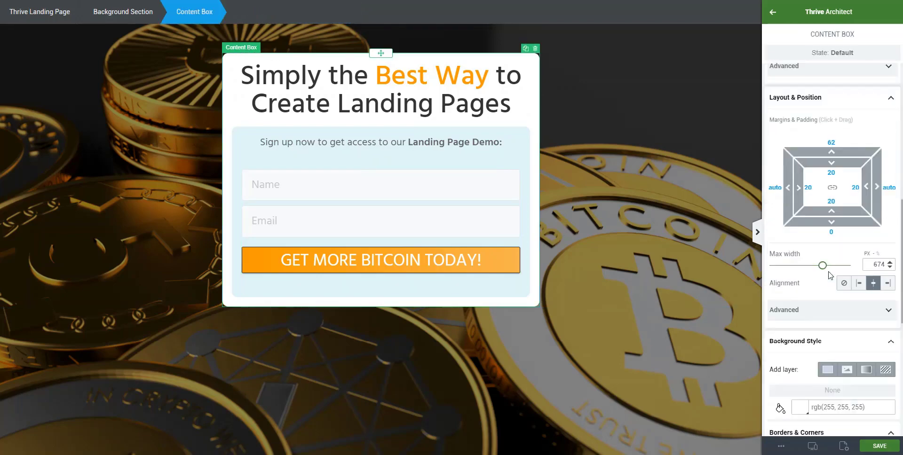
scroll(830, 275, down, 1)
click(831, 129)
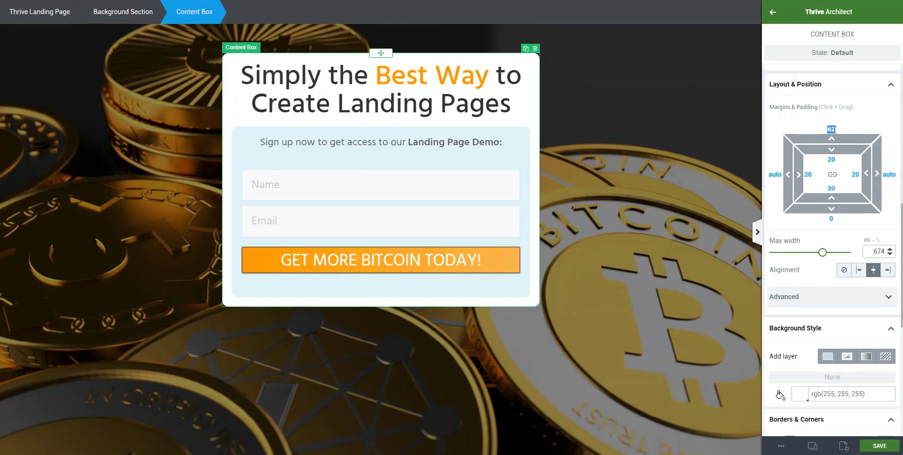
text(75)
key(Return)
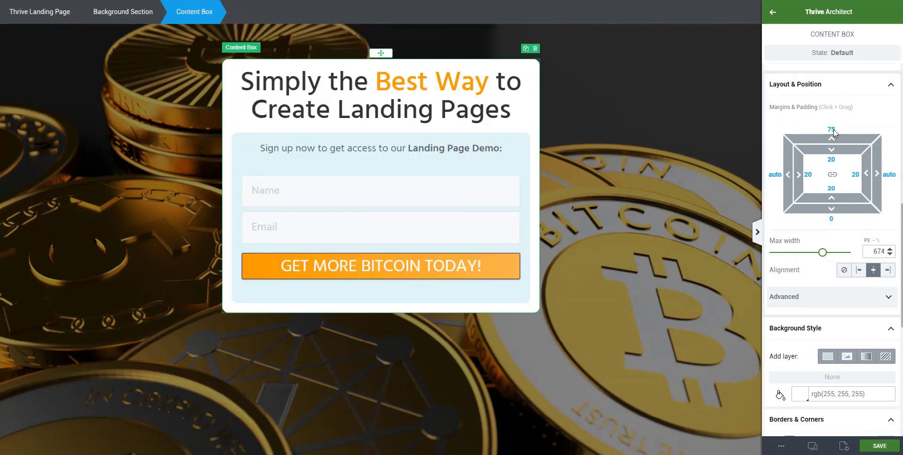
text(125)
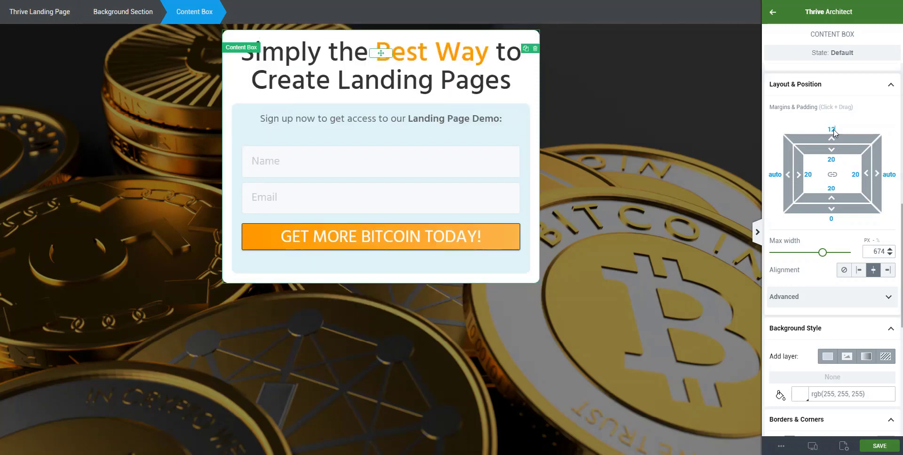
click(877, 447)
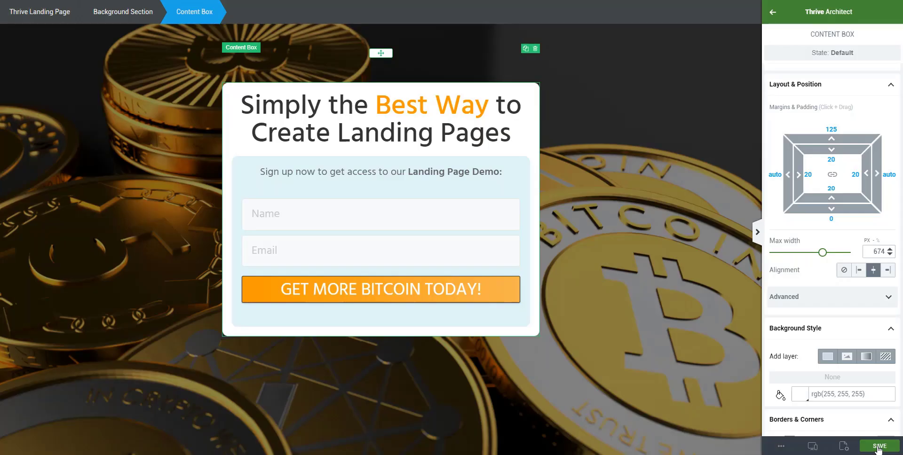